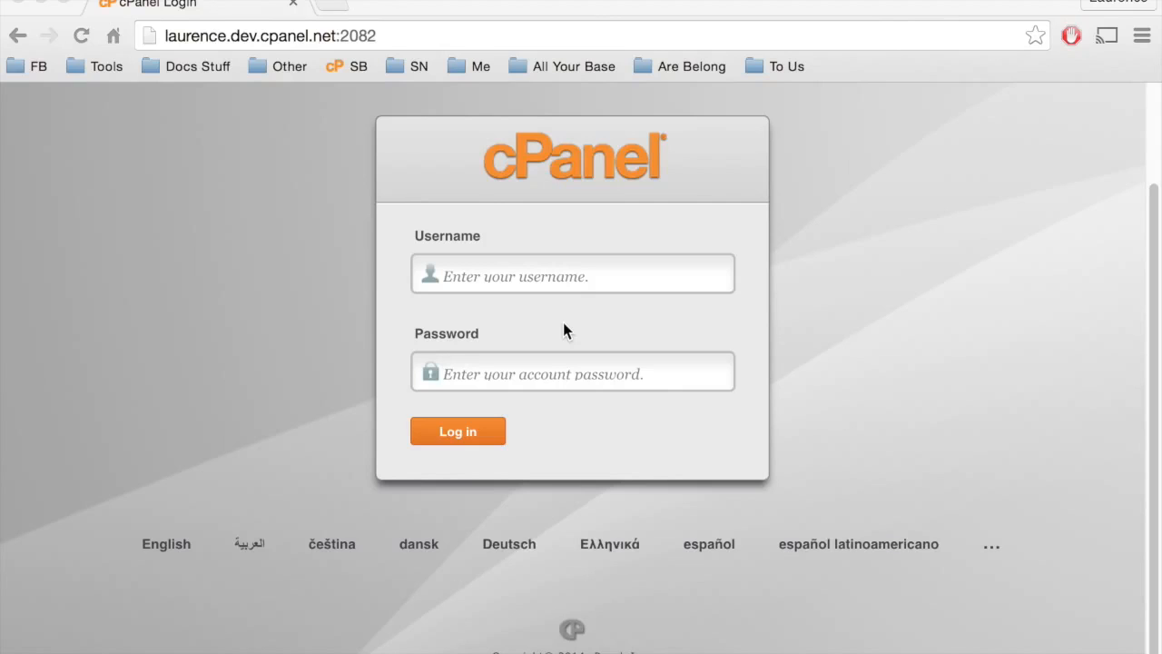
Log in to cPanel with the username example and the account password
{"action": "left_click", "coordinate": [557, 283]}
{"action": "type", "text": "example"}
{"action": "key", "text": "Tab"}
{"action": "type", "text": "********"}
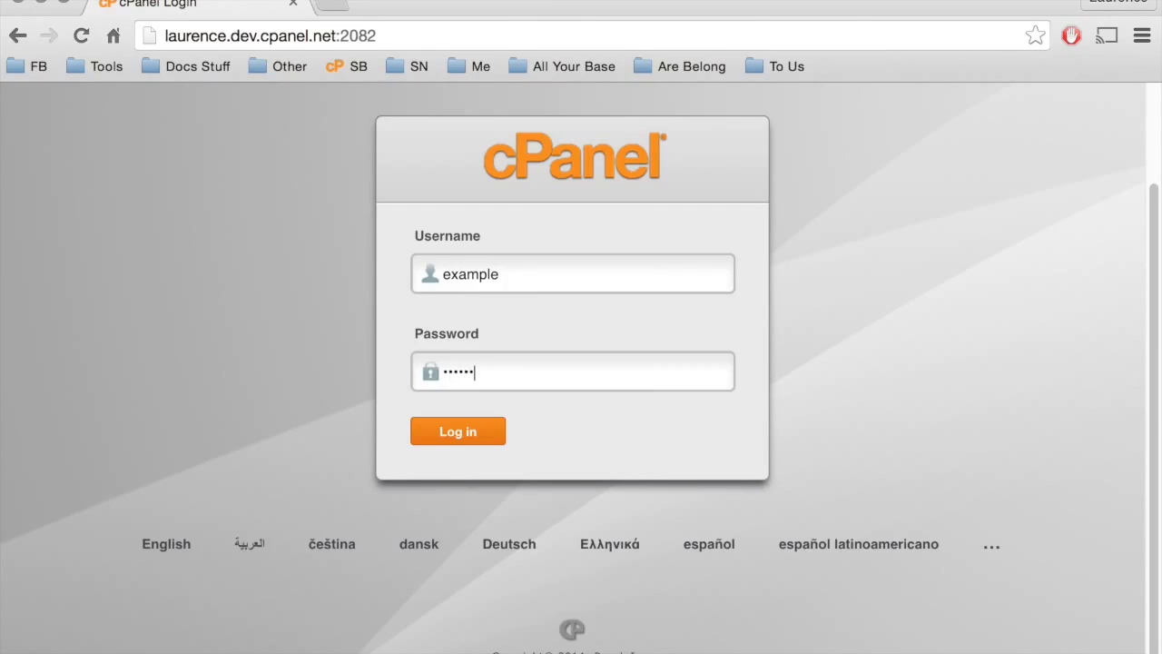
{"action": "type", "text": "***"}
{"action": "left_click", "coordinate": [478, 426]}
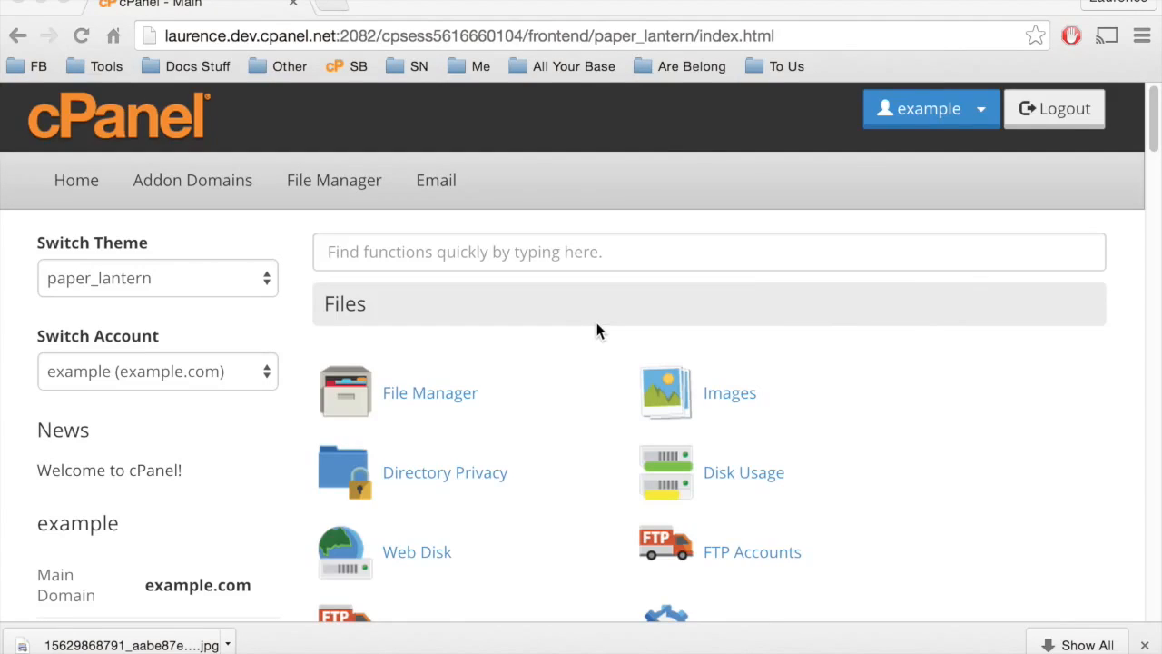
Open the email Forwarders page
{"action": "scroll", "coordinate": [597, 324], "scroll_direction": "down", "scroll_amount": 6}
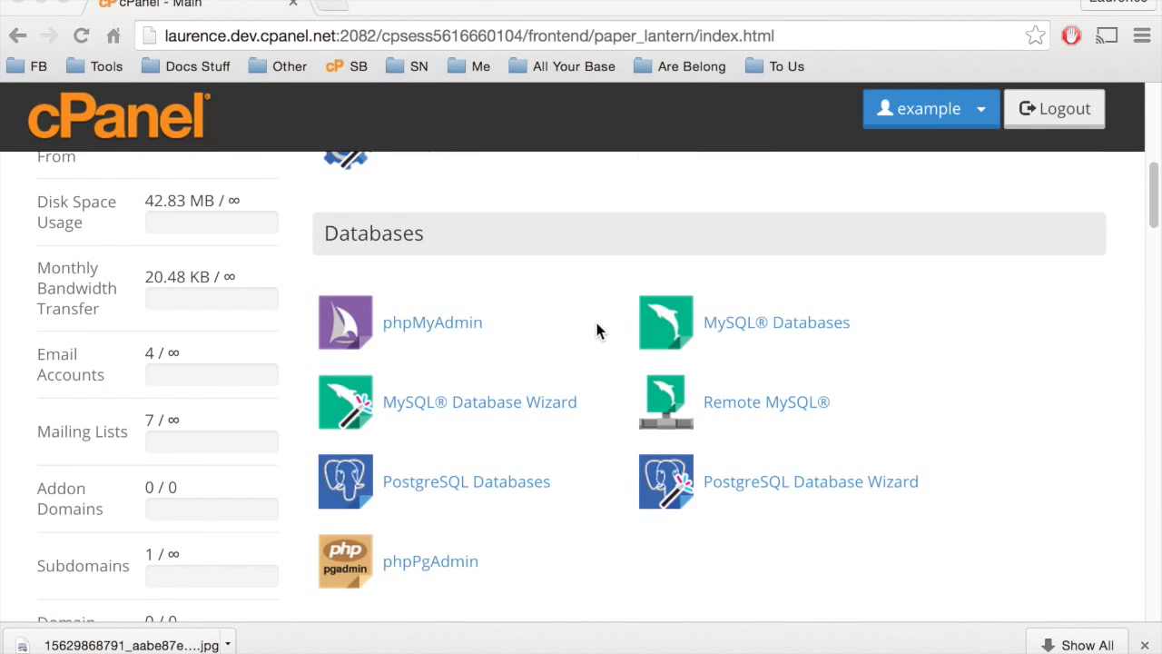
{"action": "scroll", "coordinate": [597, 323], "scroll_direction": "down", "scroll_amount": 8}
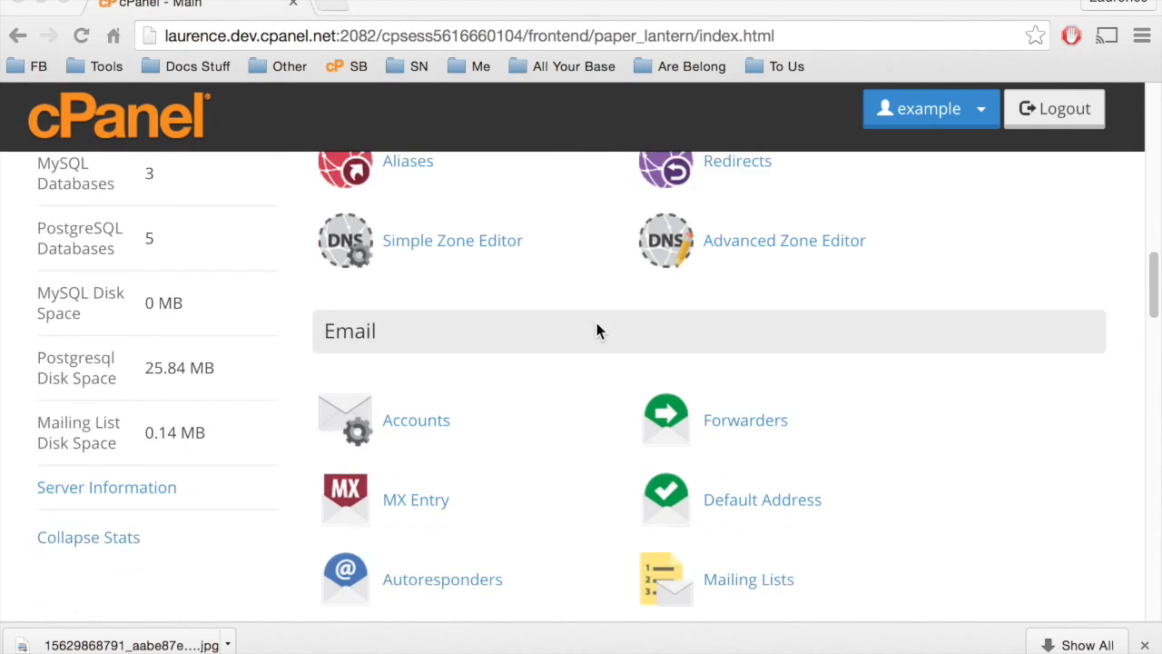
{"action": "scroll", "coordinate": [597, 324], "scroll_direction": "down", "scroll_amount": 2}
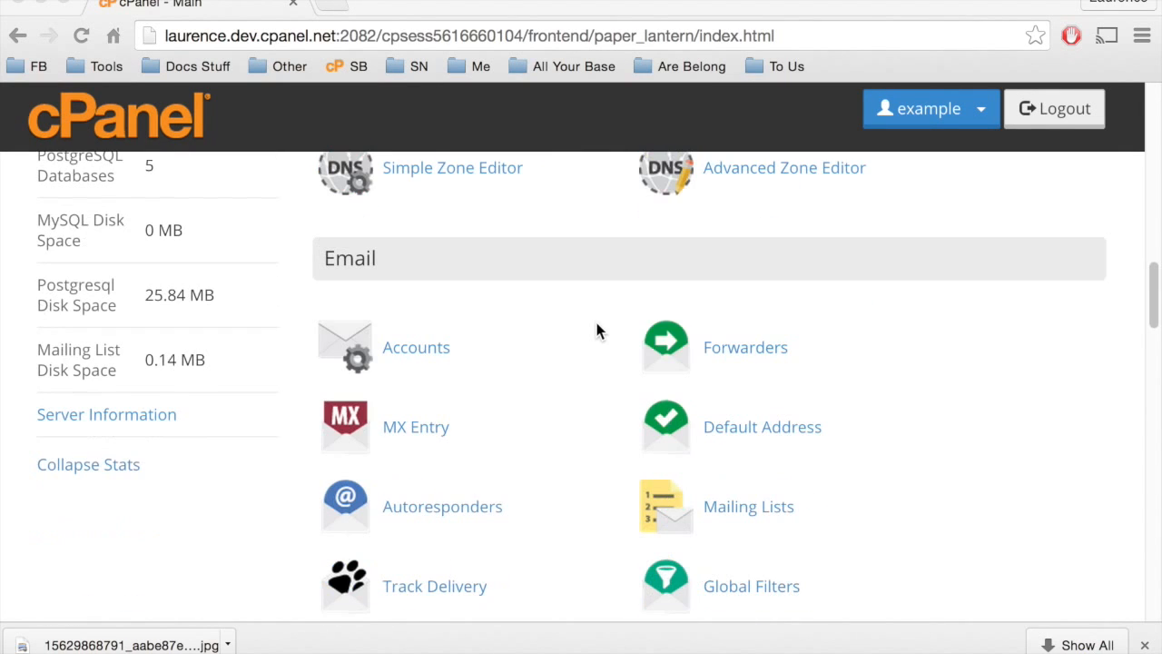
{"action": "left_click", "coordinate": [777, 354]}
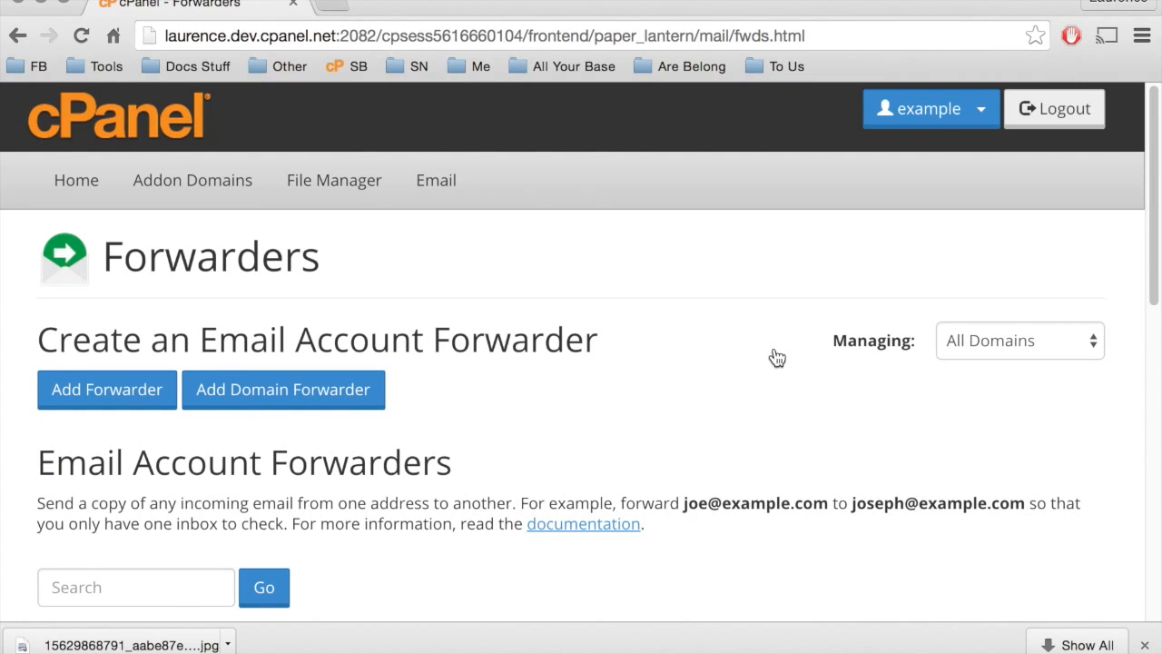
Start a new email account forwarder with username as the address to forward on the example.com domain
{"action": "scroll", "coordinate": [776, 357], "scroll_direction": "down", "scroll_amount": 5}
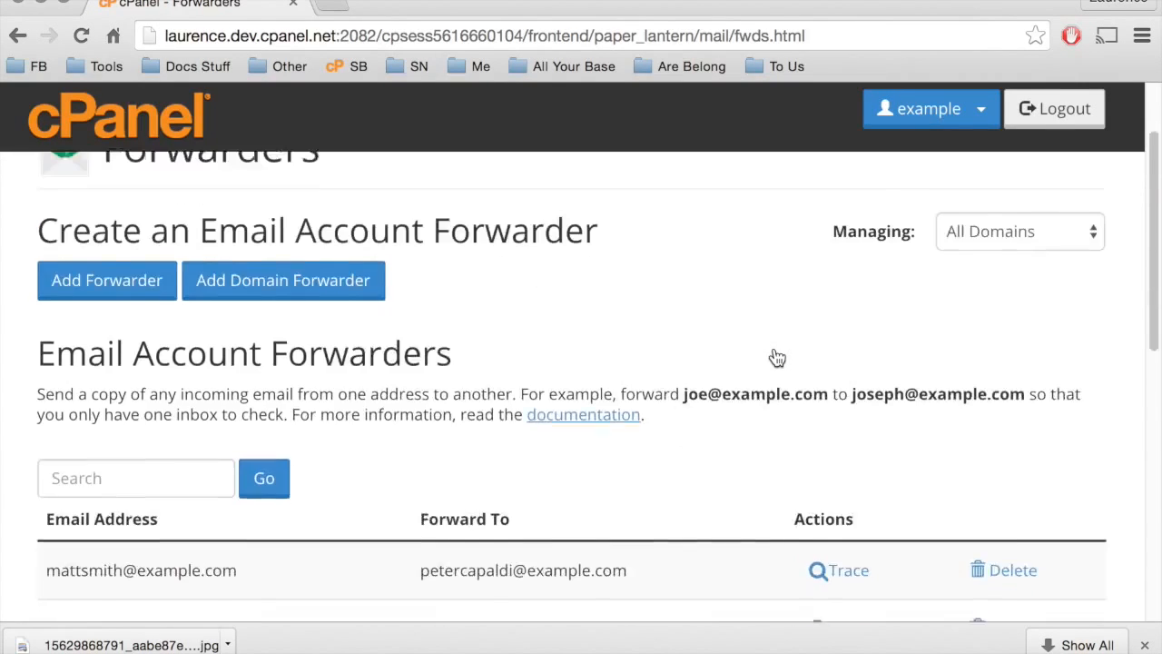
{"action": "scroll", "coordinate": [777, 357], "scroll_direction": "down", "scroll_amount": 3}
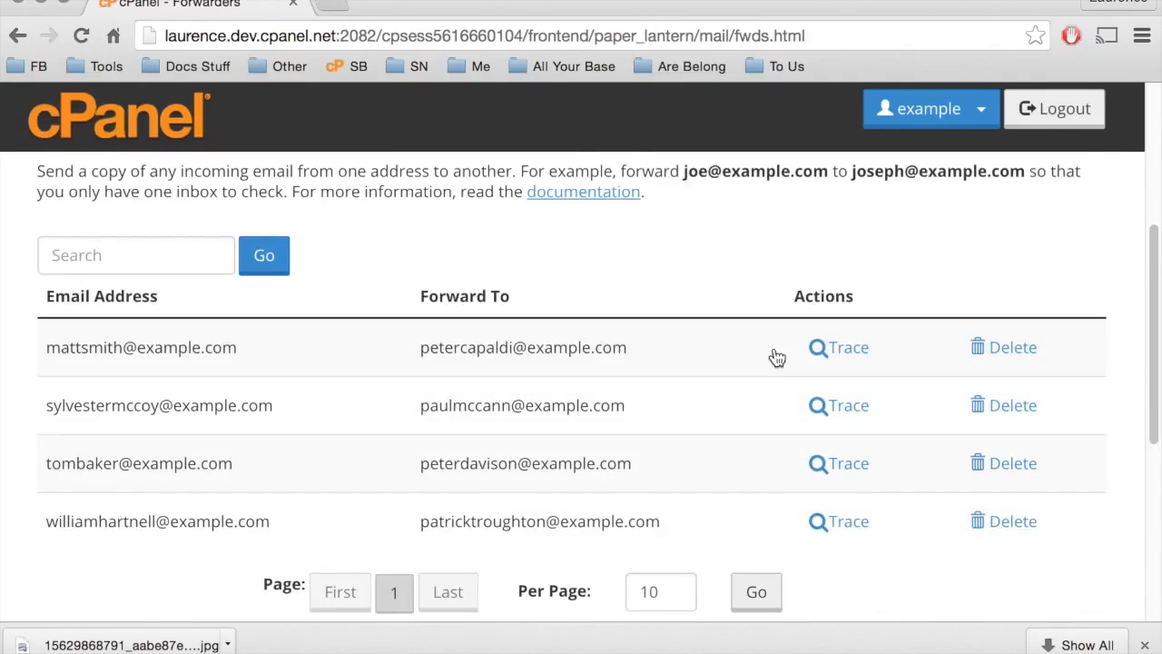
{"action": "scroll", "coordinate": [776, 356], "scroll_direction": "up", "scroll_amount": 8}
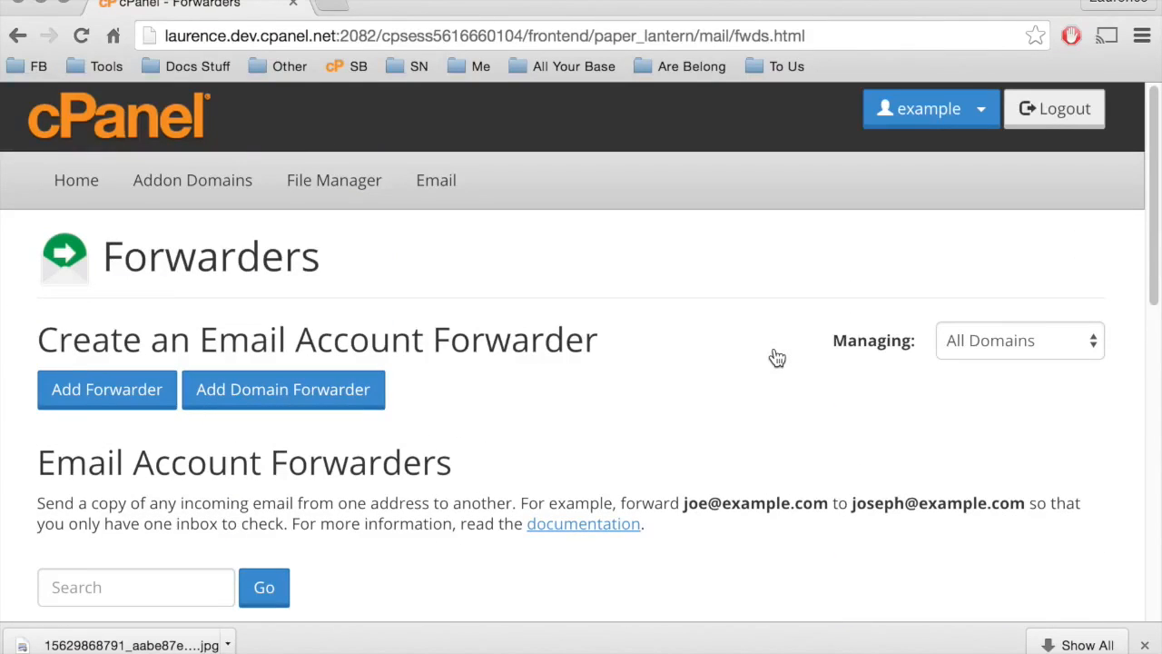
{"action": "left_click", "coordinate": [155, 410]}
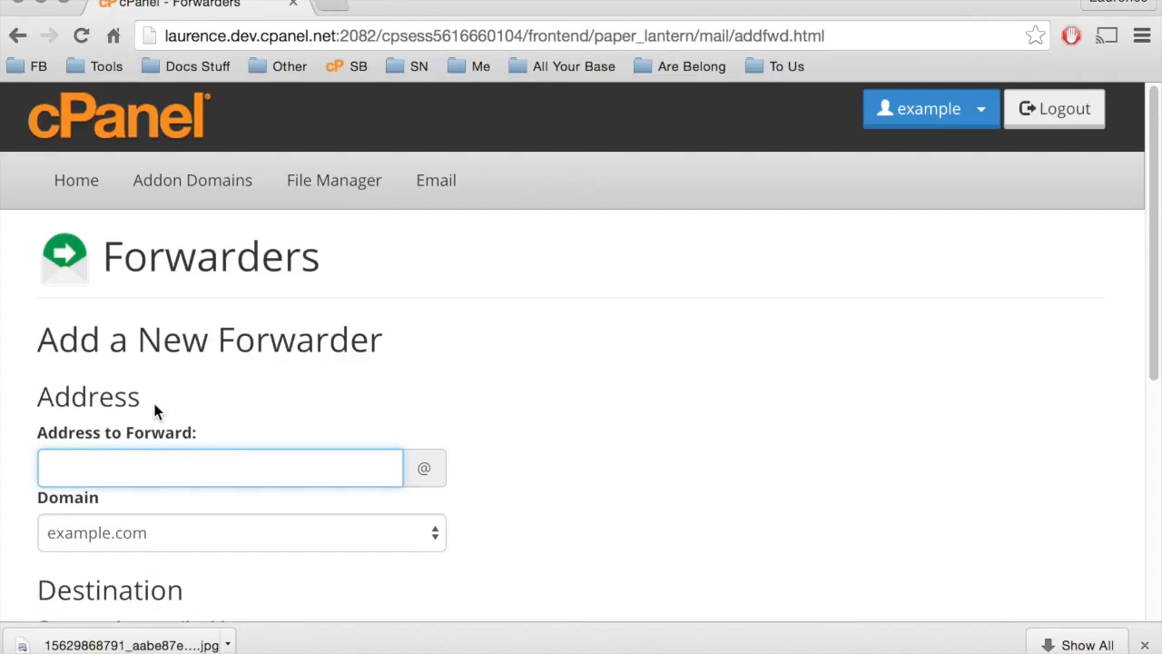
{"action": "scroll", "coordinate": [163, 404], "scroll_direction": "down", "scroll_amount": 2}
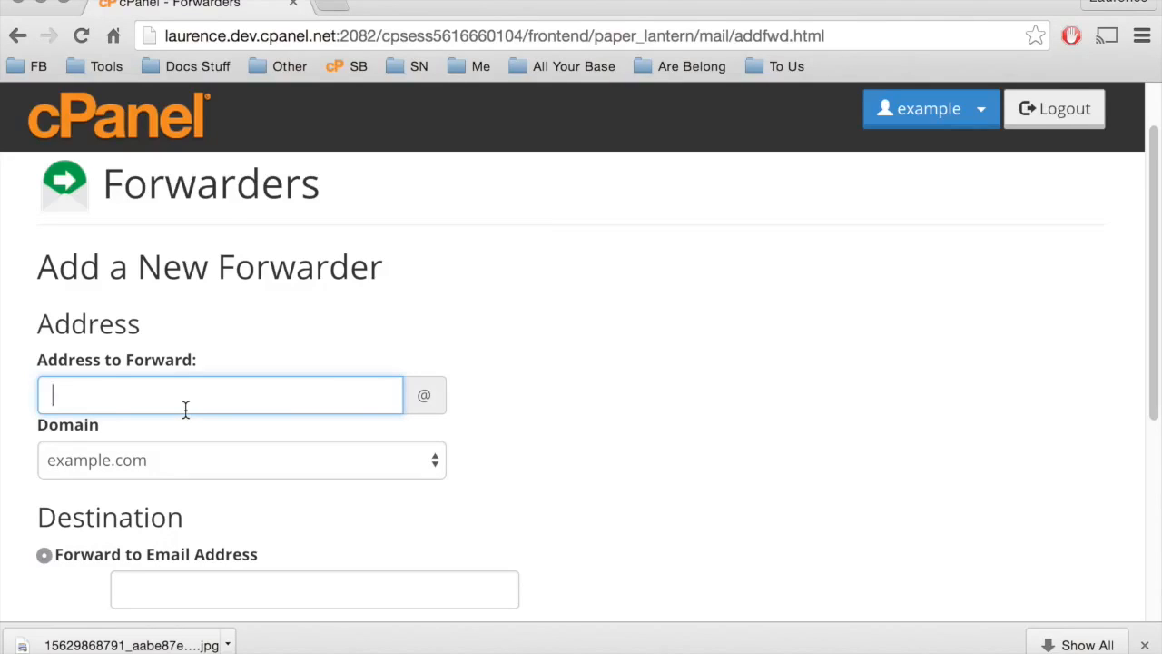
{"action": "type", "text": "username"}
{"action": "scroll", "coordinate": [184, 411], "scroll_direction": "down", "scroll_amount": 2}
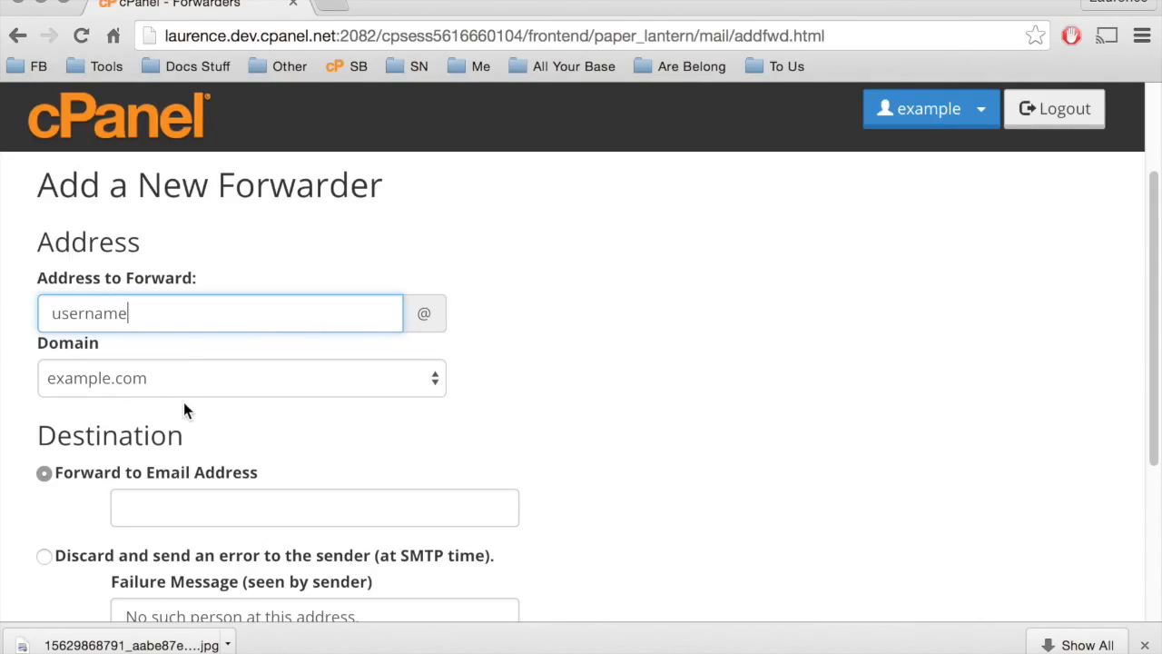
Expand the advanced destination options for the new forwarder
{"action": "scroll", "coordinate": [184, 403], "scroll_direction": "down", "scroll_amount": 5}
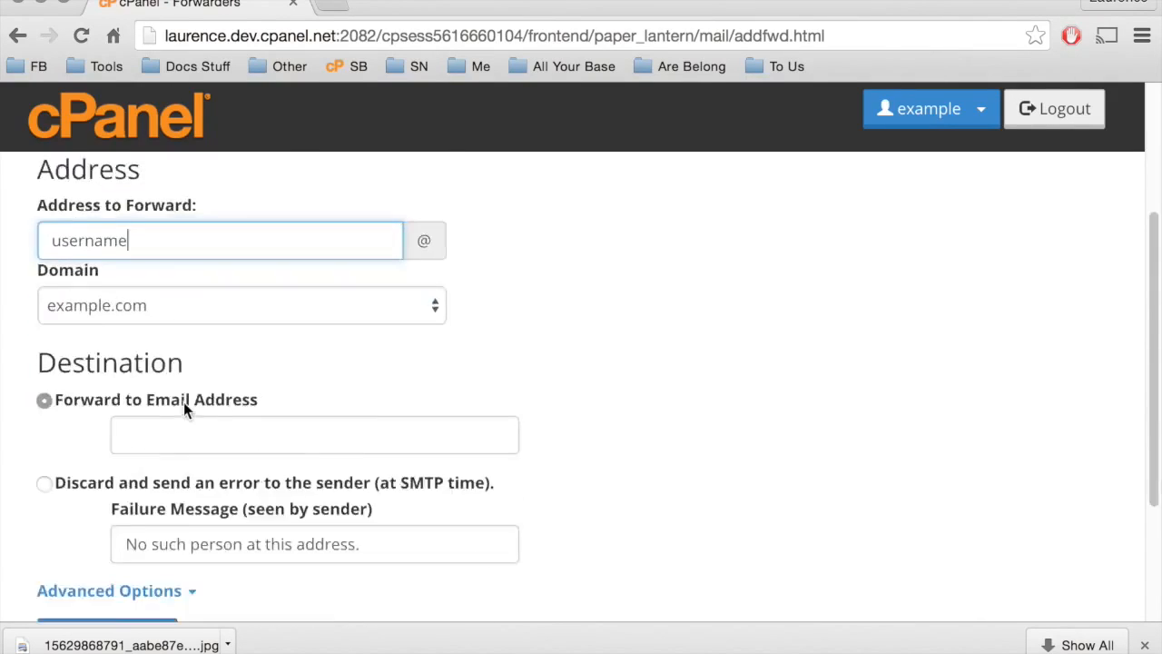
{"action": "left_click", "coordinate": [166, 429]}
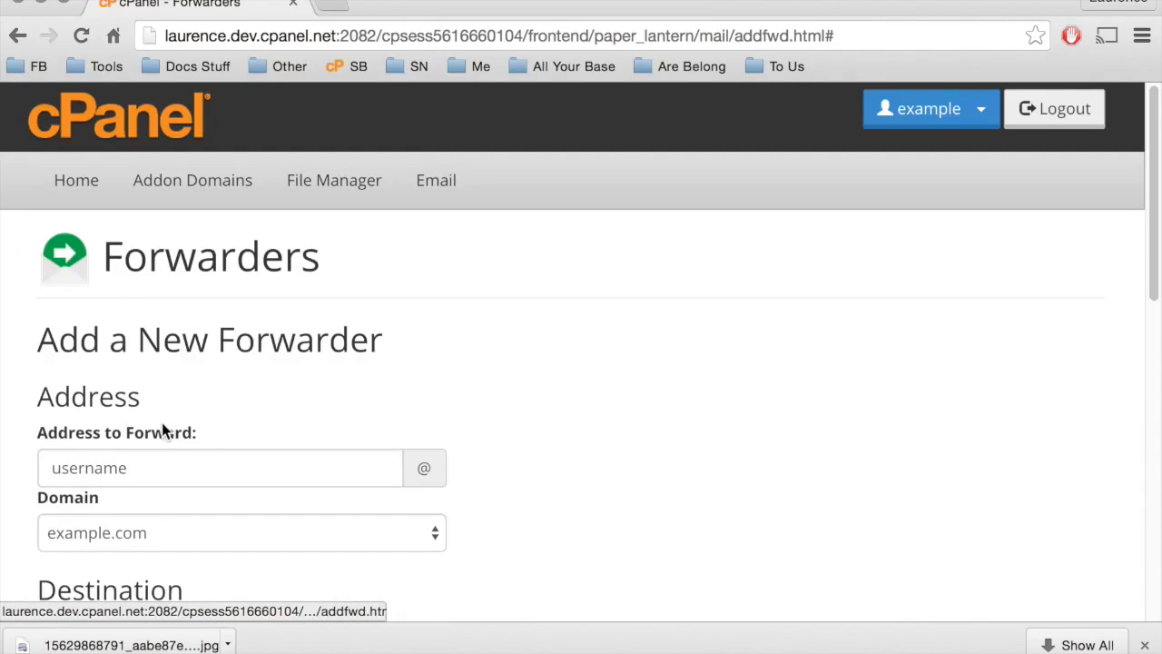
{"action": "scroll", "coordinate": [161, 427], "scroll_direction": "down", "scroll_amount": 10}
{"action": "scroll", "coordinate": [165, 433], "scroll_direction": "down", "scroll_amount": 5}
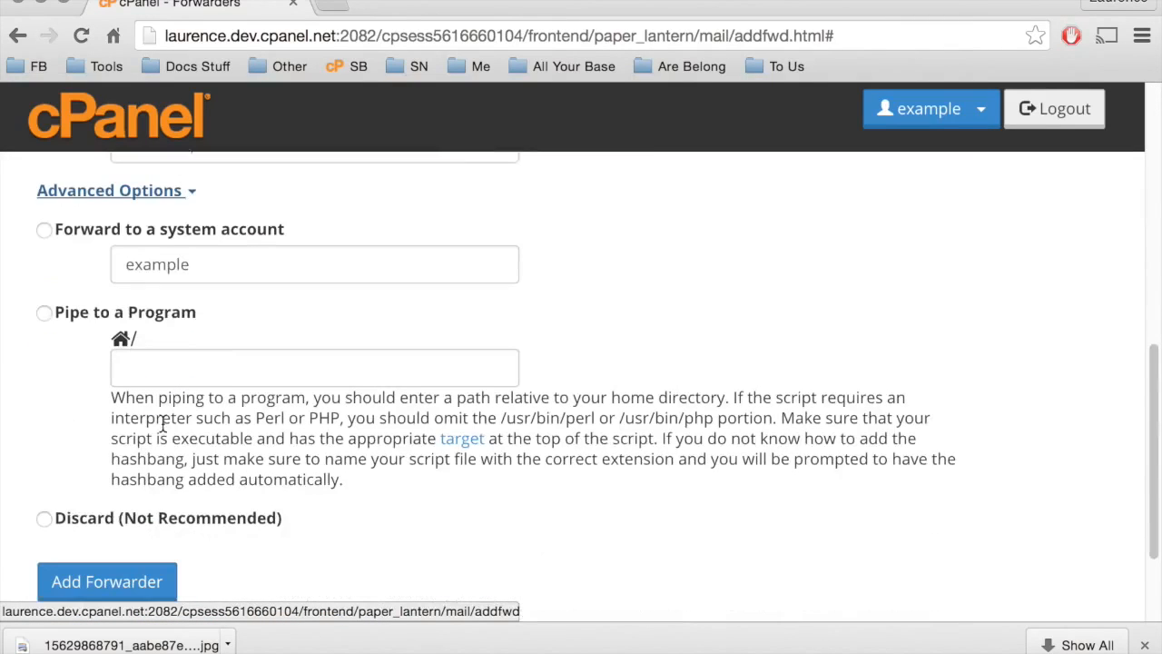
{"action": "scroll", "coordinate": [161, 422], "scroll_direction": "up", "scroll_amount": 5}
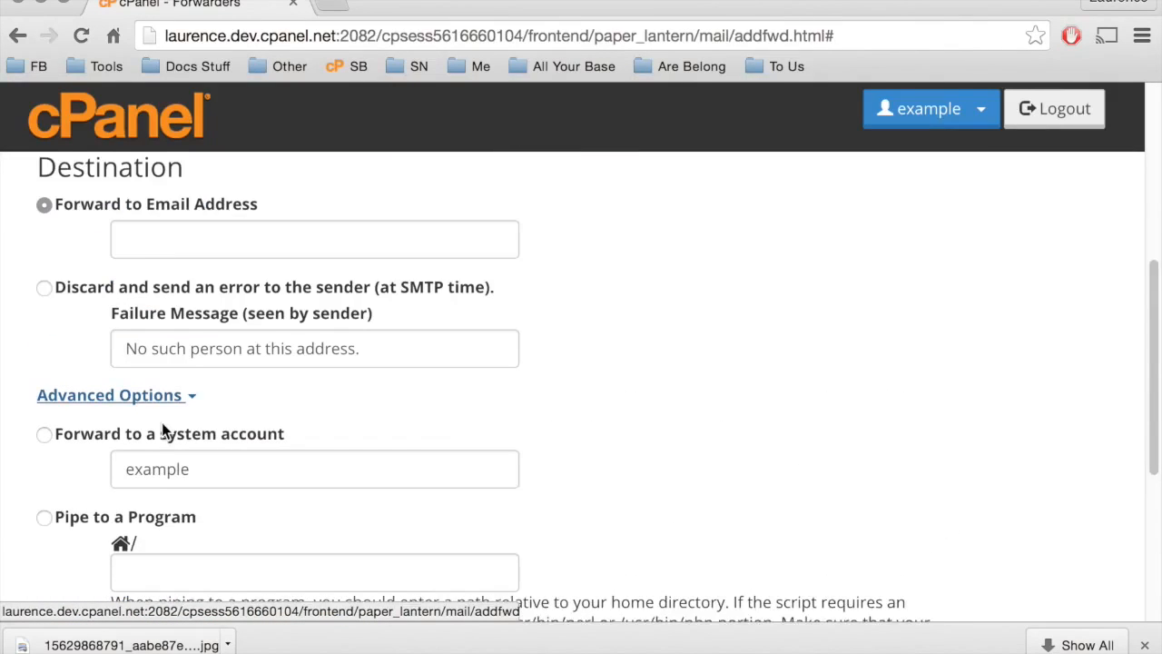
Fill in the destination e-mail address for the Forward to Email Address option
{"action": "left_click", "coordinate": [148, 260]}
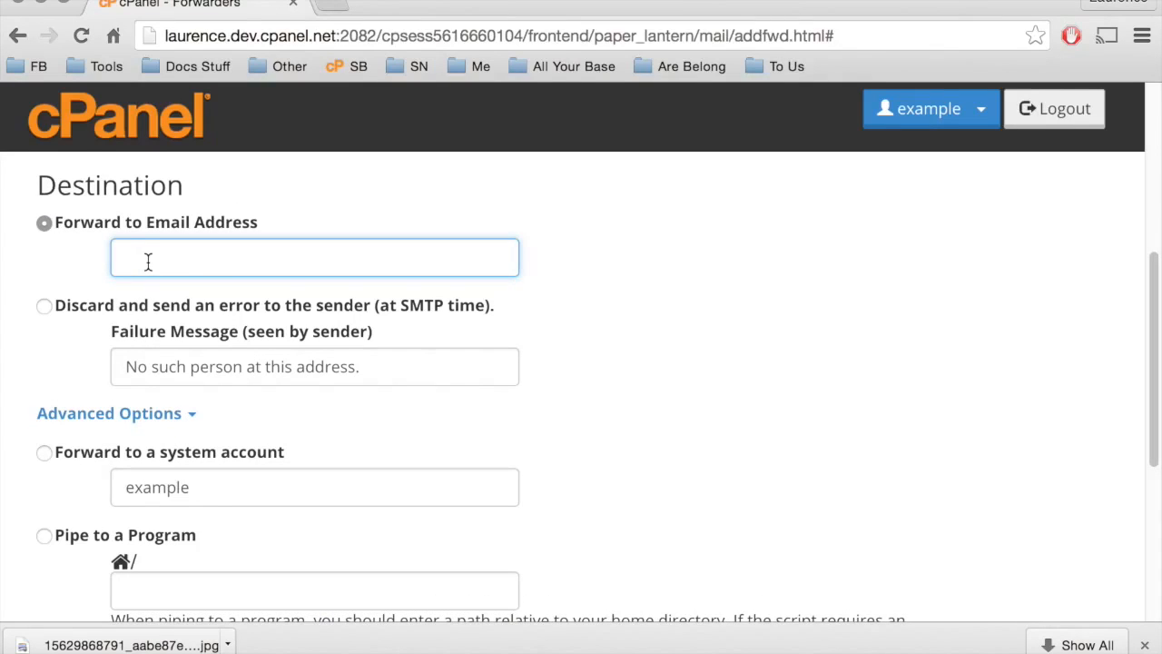
{"action": "type", "text": "forw"}
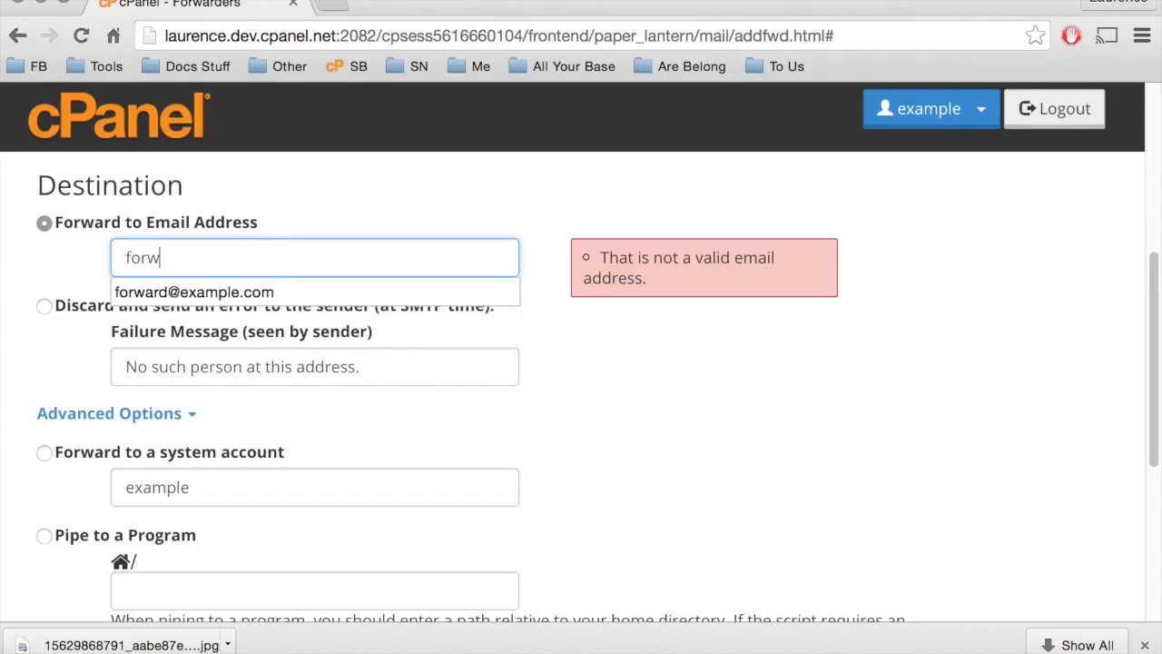
{"action": "type", "text": "ard@example.com"}
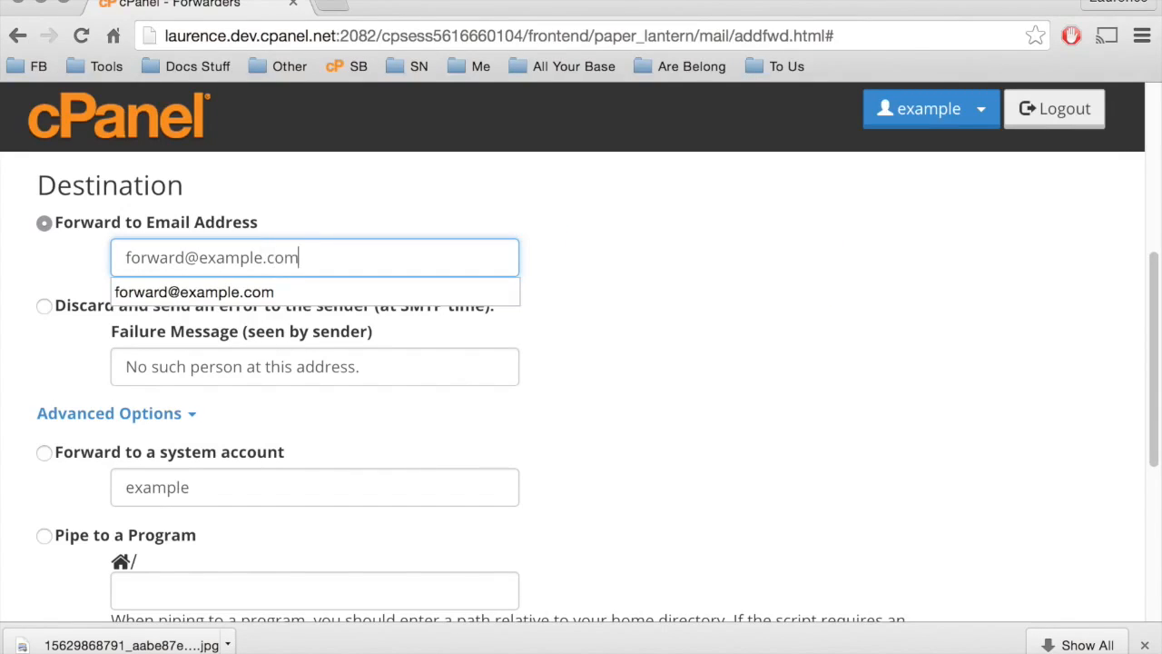
{"action": "key", "text": "Tab"}
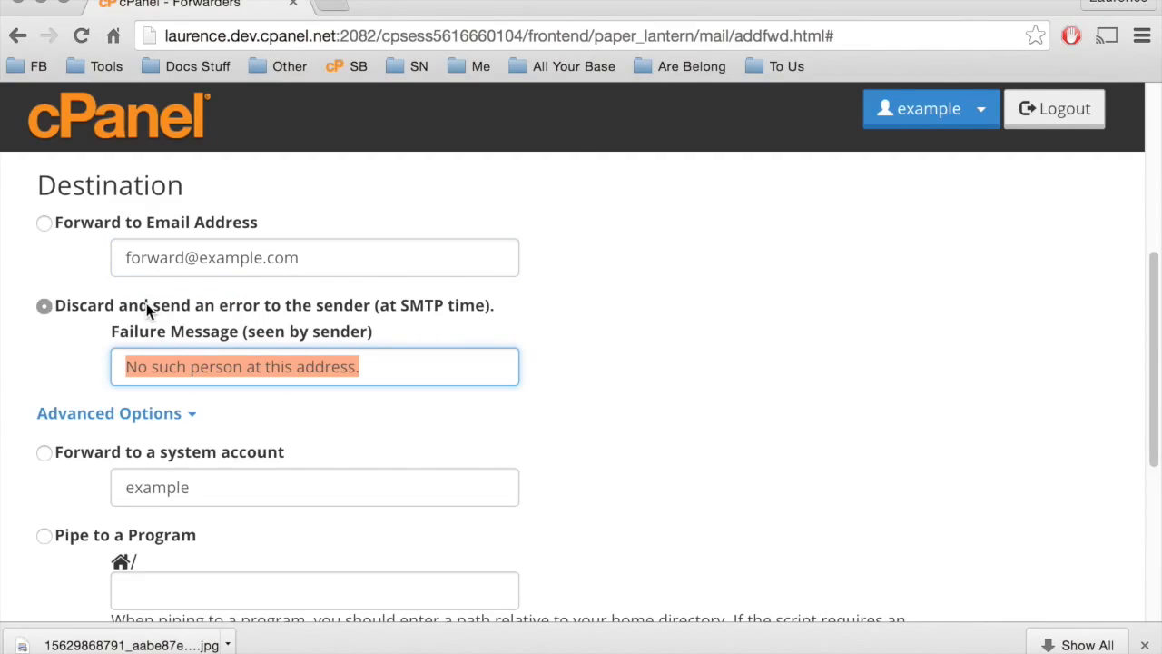
Set the failure message for discarding with an error to "No such person at this address. Sorry."
{"action": "left_click", "coordinate": [378, 365]}
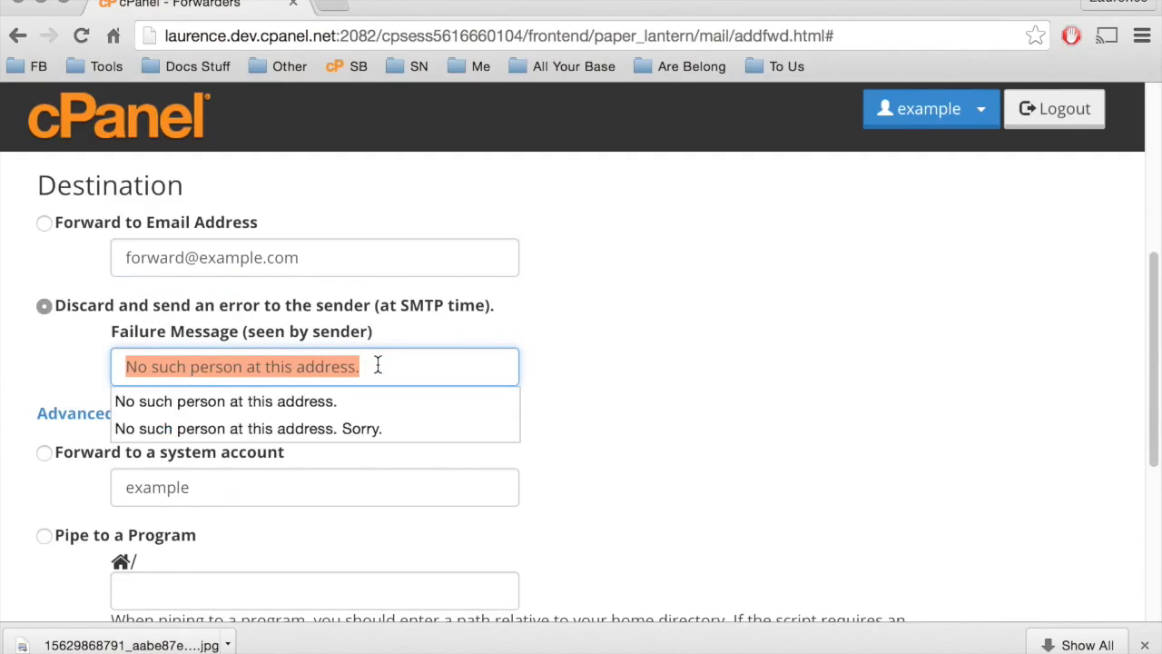
{"action": "left_click", "coordinate": [378, 365]}
{"action": "type", "text": "Sorry"}
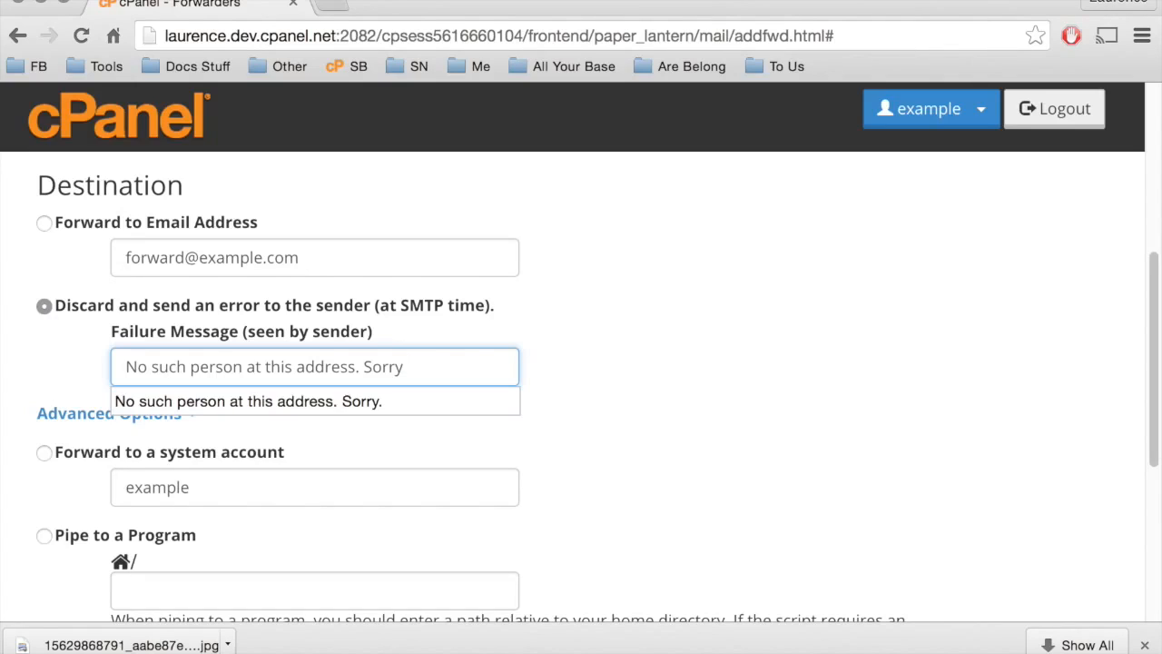
{"action": "type", "text": "."}
Select forwarding to a system account, and switch the destination to piping to the program messageinabottle.pl
{"action": "left_click", "coordinate": [251, 453]}
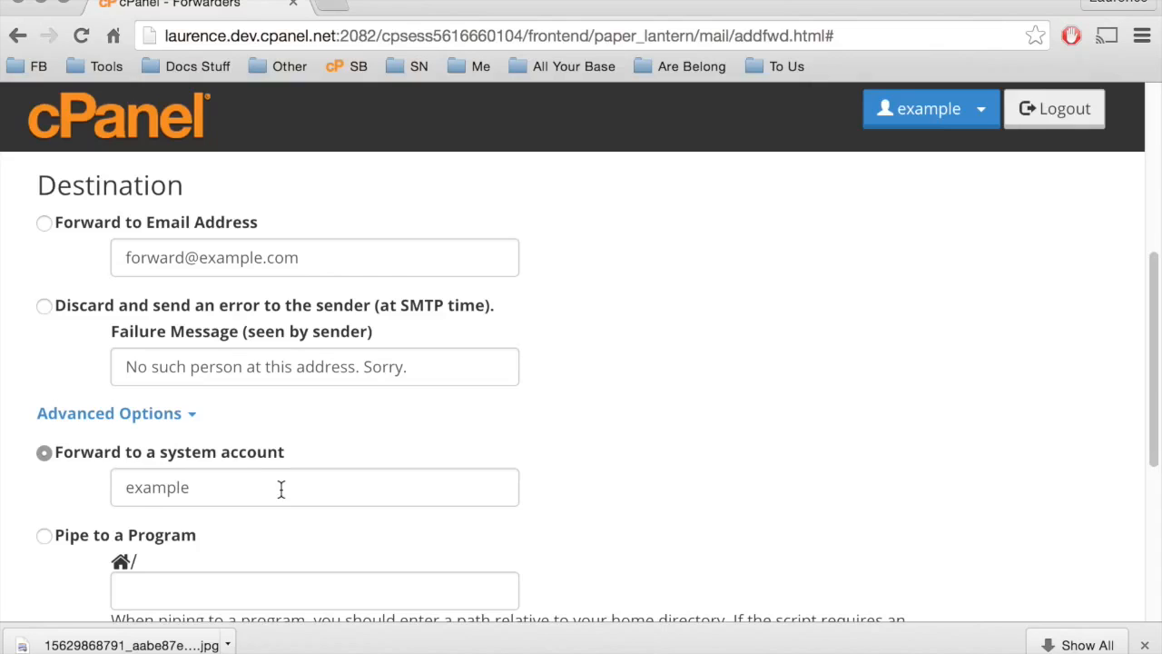
{"action": "scroll", "coordinate": [281, 490], "scroll_direction": "down", "scroll_amount": 3}
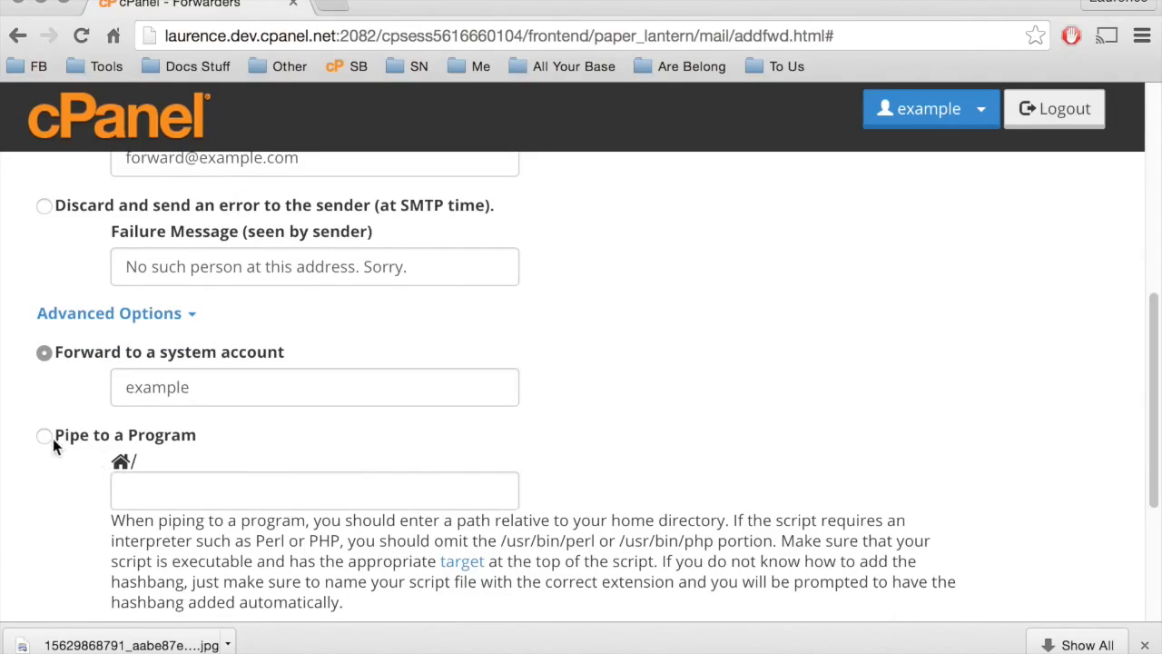
{"action": "left_click", "coordinate": [44, 434]}
{"action": "left_click", "coordinate": [179, 488]}
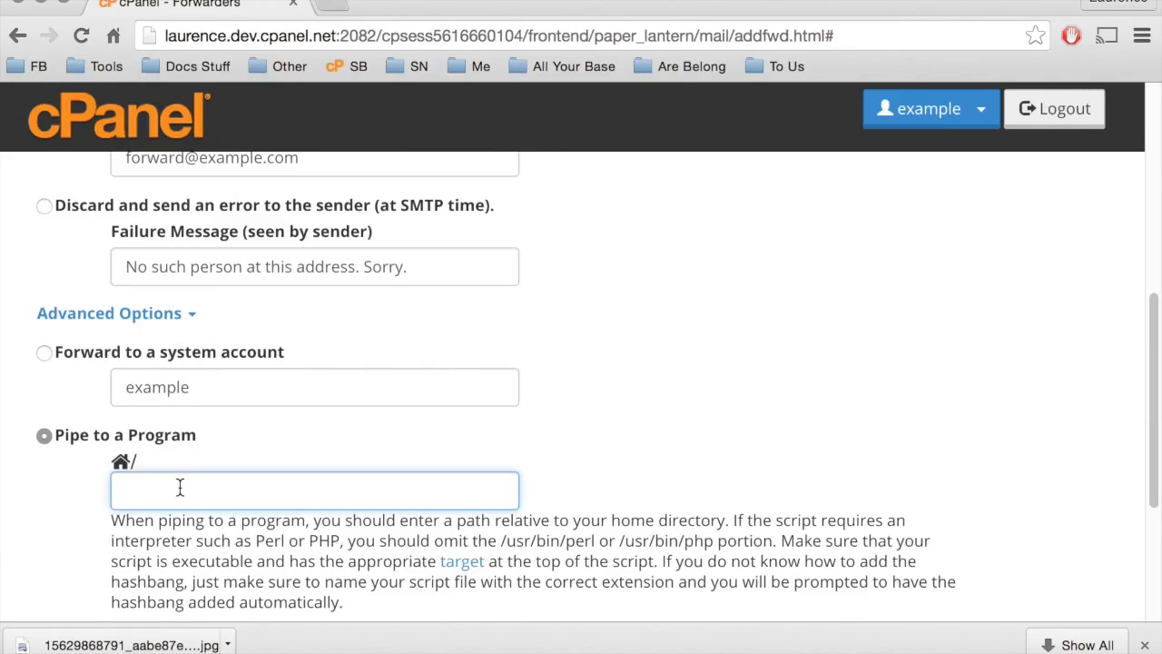
{"action": "type", "text": "messageinabottle.pl"}
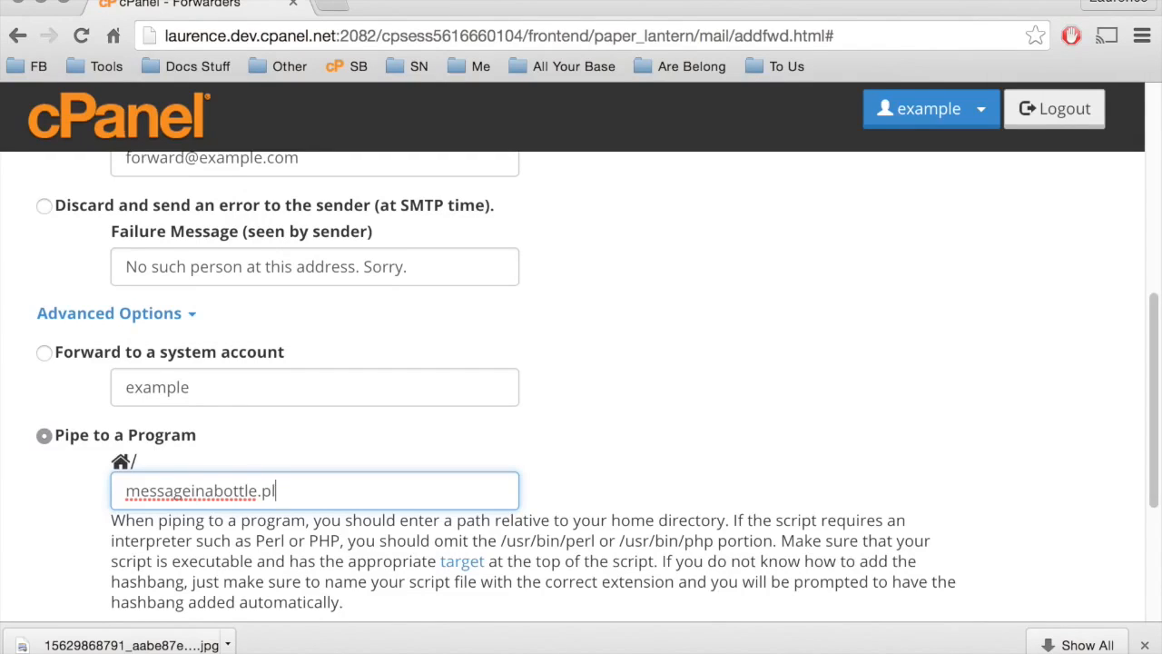
Set the destination to Discard (Not Recommended) and add the forwarder
{"action": "scroll", "coordinate": [581, 382], "scroll_direction": "down", "scroll_amount": 2}
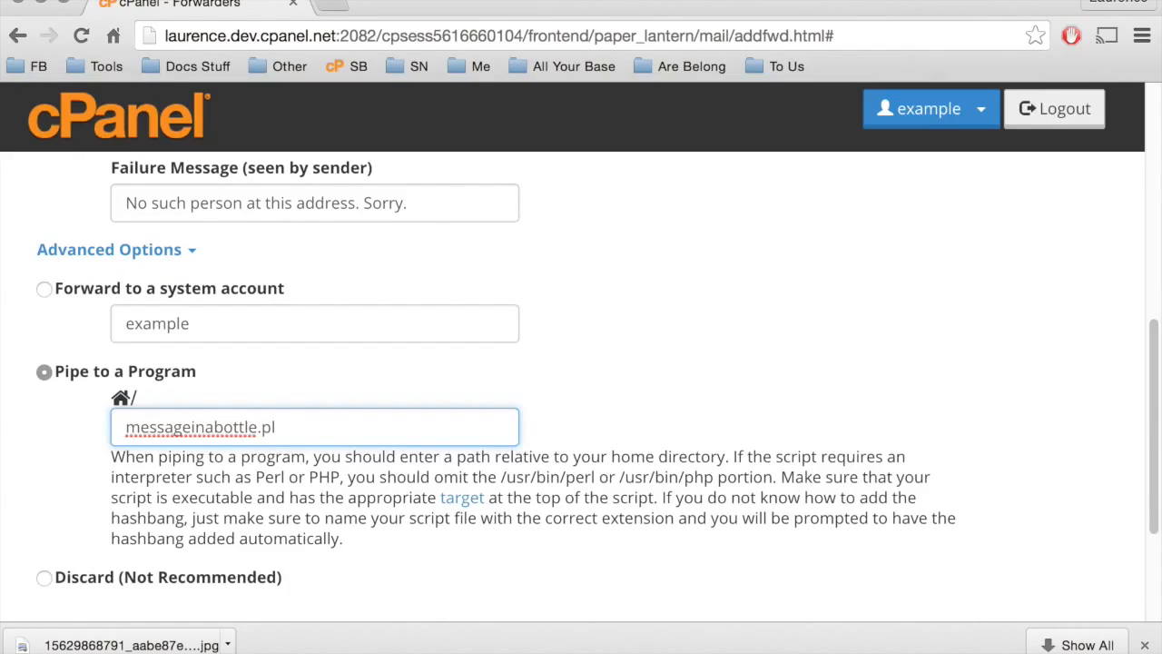
{"action": "scroll", "coordinate": [108, 490], "scroll_direction": "down", "scroll_amount": 3}
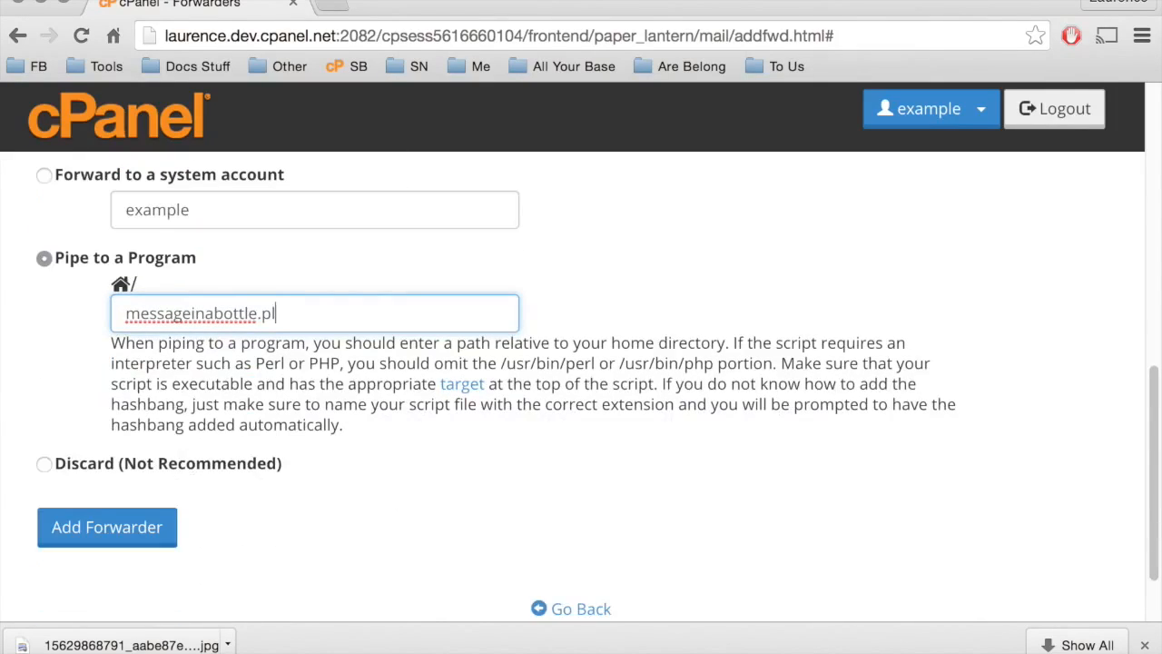
{"action": "left_click", "coordinate": [43, 465]}
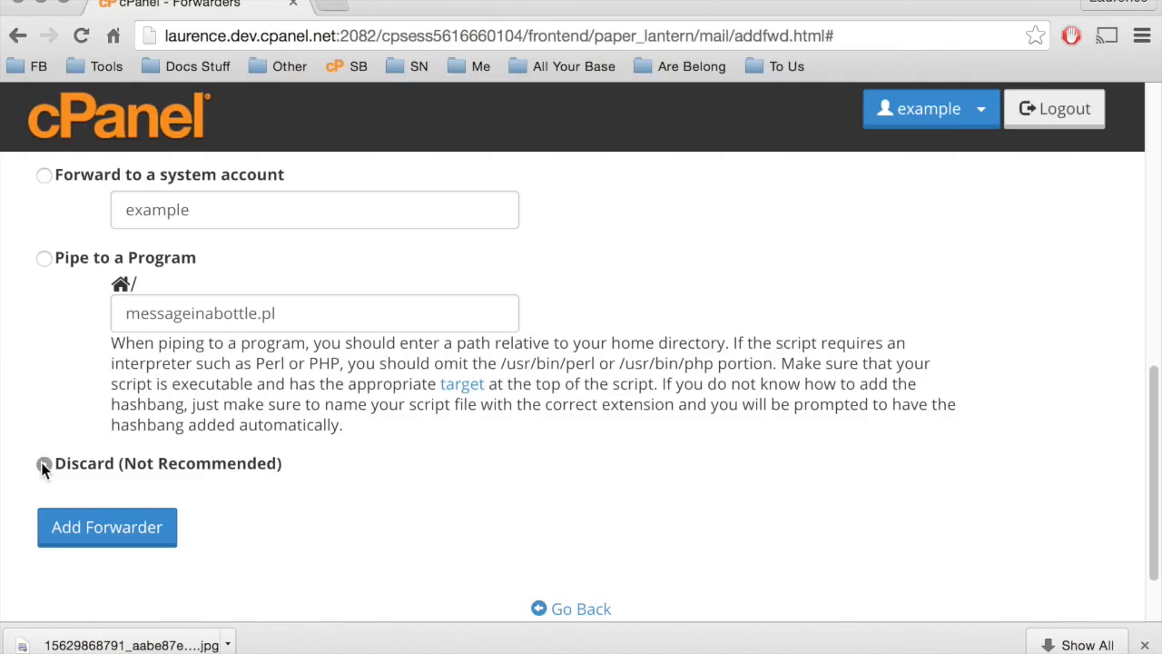
{"action": "left_click", "coordinate": [44, 465]}
{"action": "left_click", "coordinate": [109, 535]}
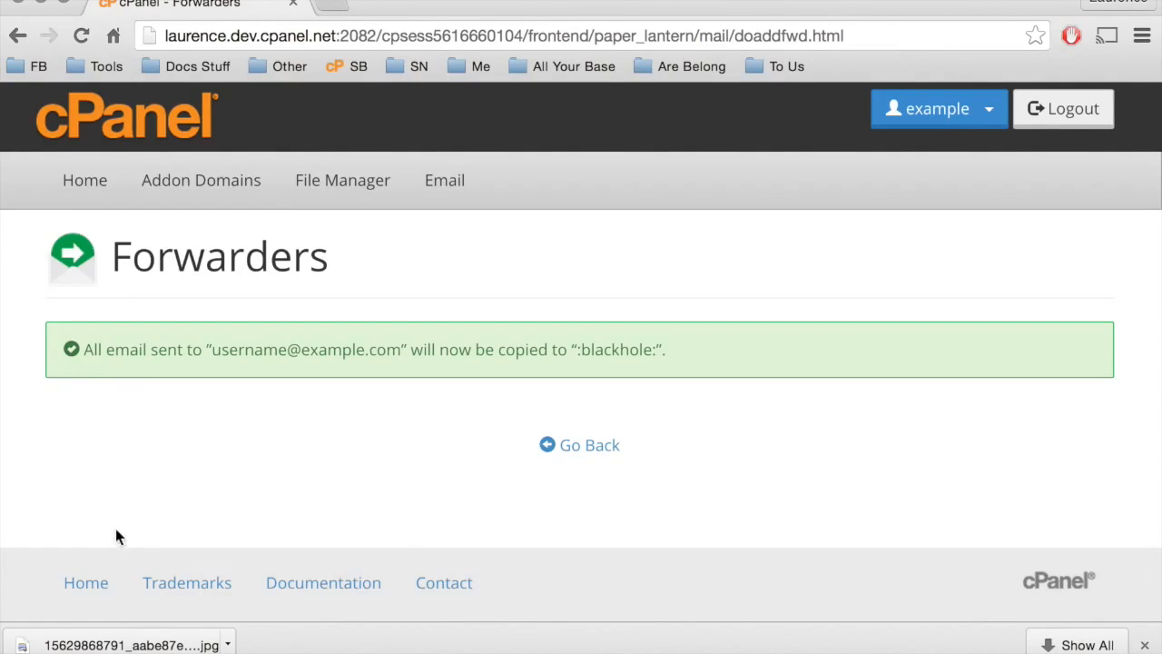
Return to the email account forwarders list and trace the delivery route of the third forwarder
{"action": "left_click", "coordinate": [585, 449]}
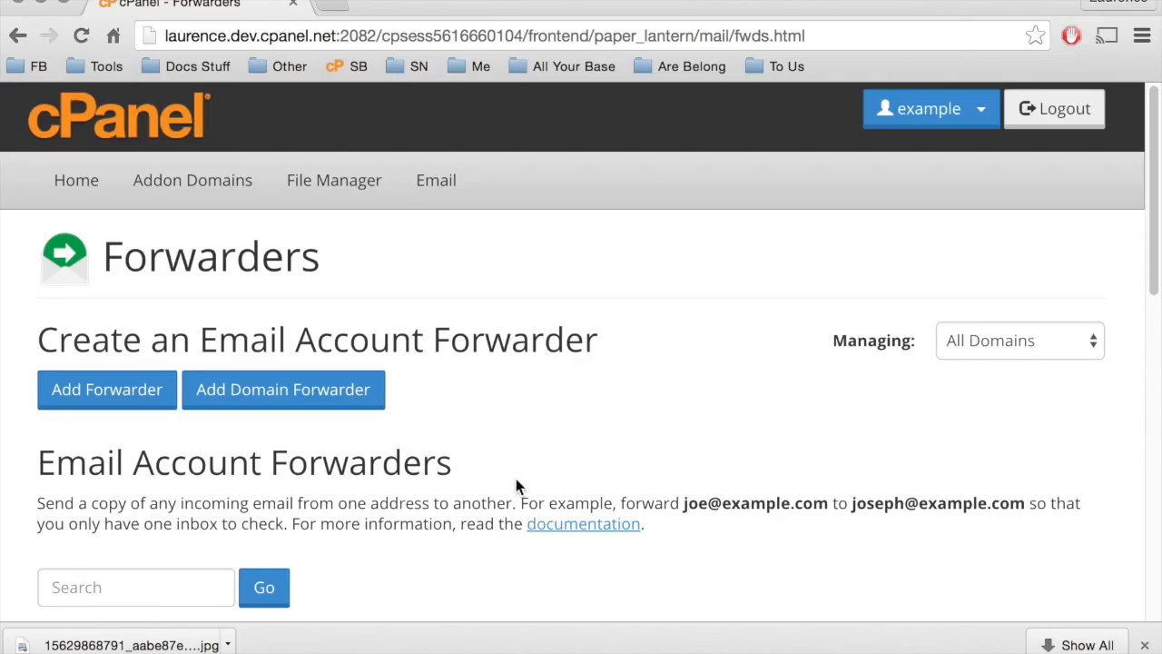
{"action": "scroll", "coordinate": [727, 467], "scroll_direction": "down", "scroll_amount": 5}
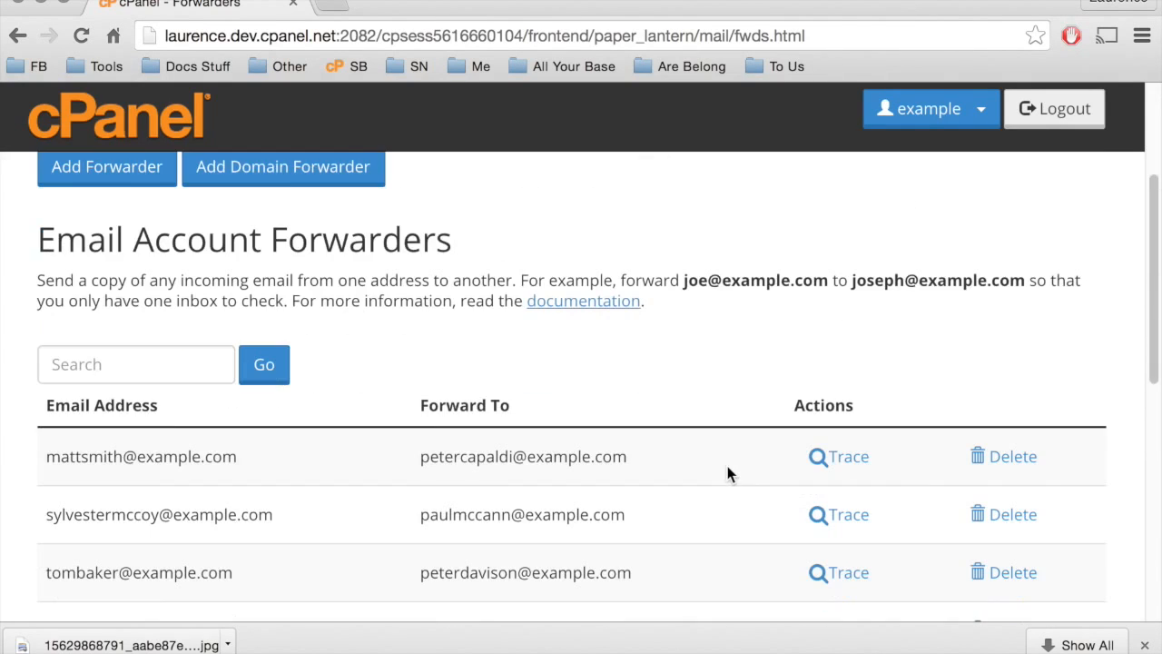
{"action": "scroll", "coordinate": [727, 466], "scroll_direction": "down", "scroll_amount": 2}
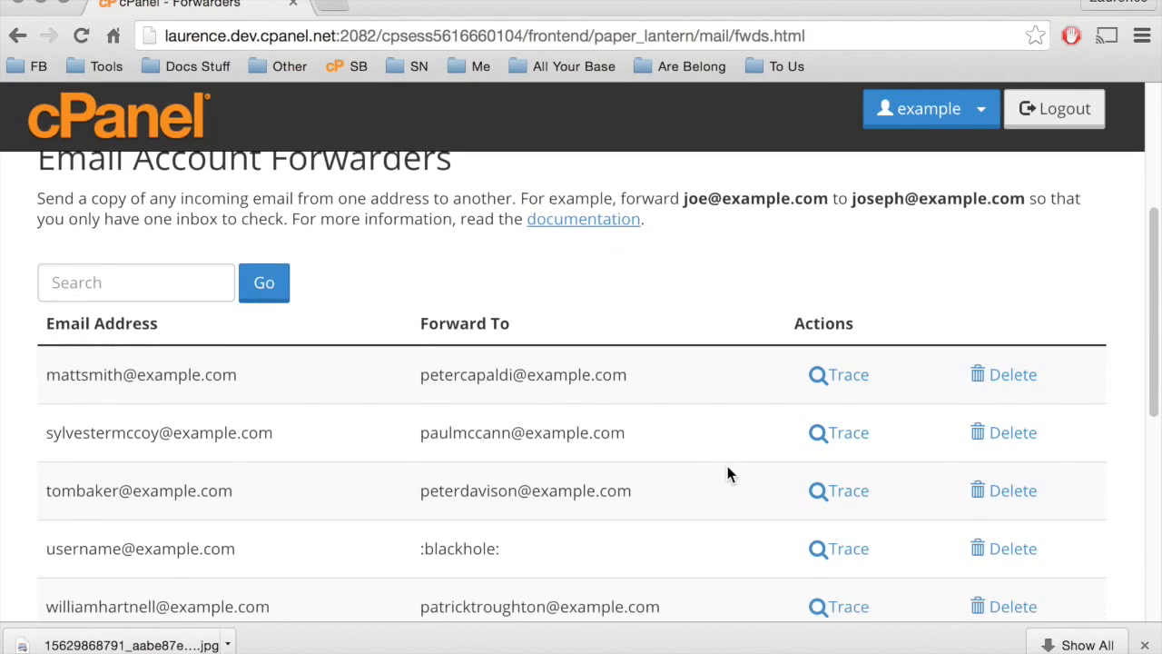
{"action": "scroll", "coordinate": [727, 467], "scroll_direction": "down", "scroll_amount": 1}
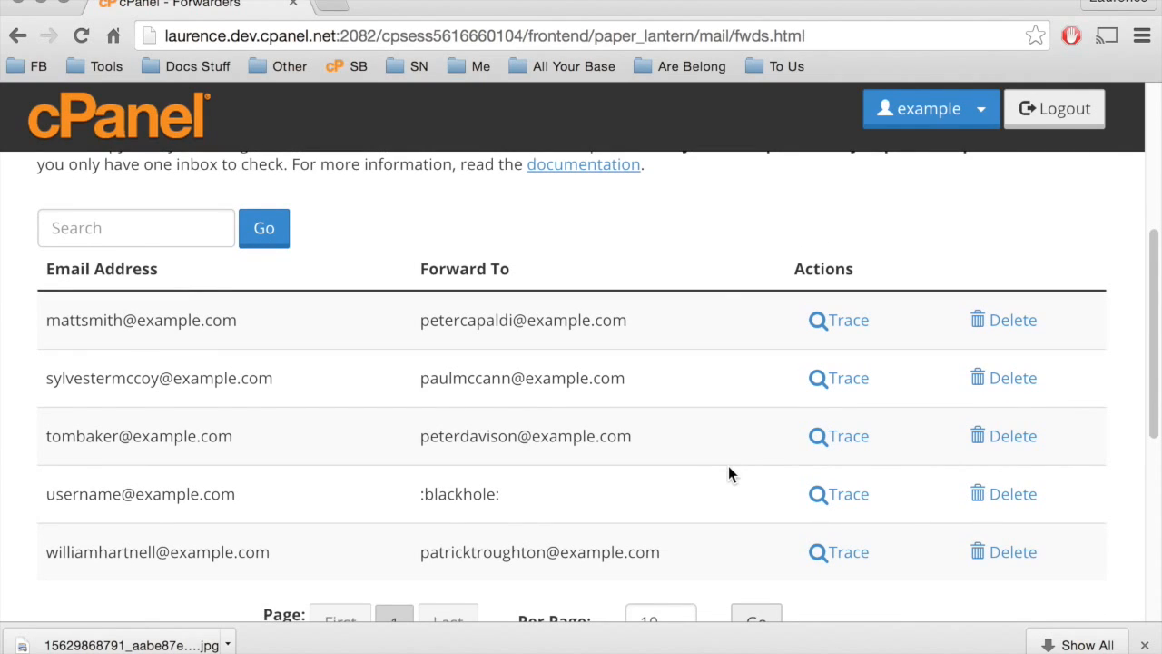
{"action": "left_click", "coordinate": [851, 445]}
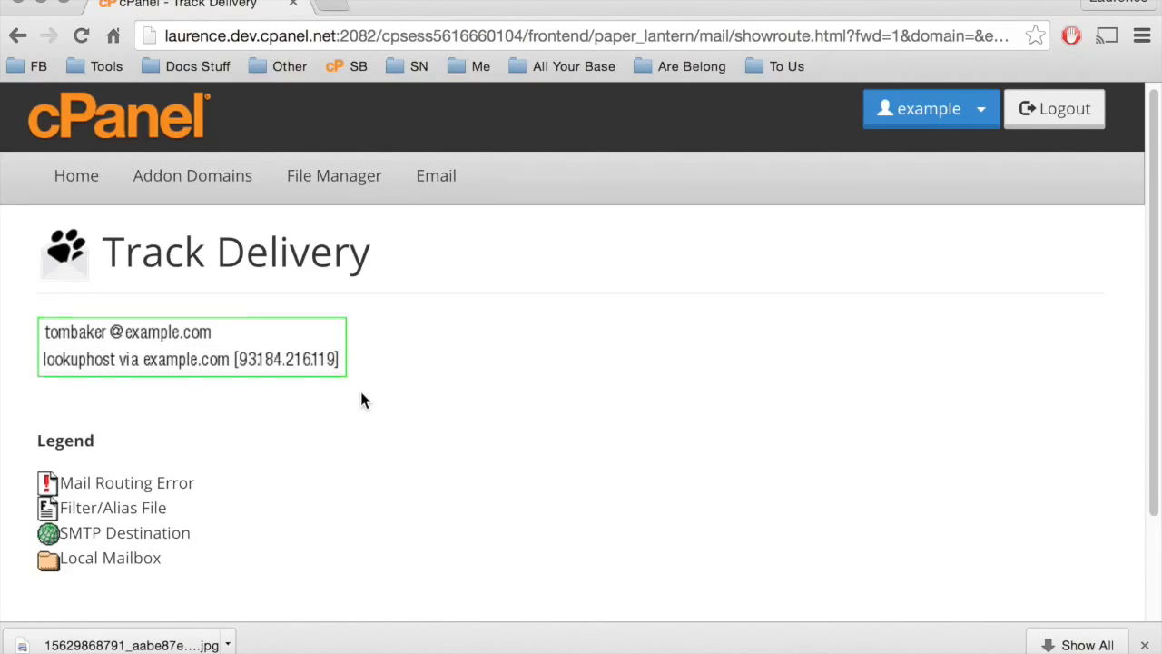
Return to the email account forwarders list and delete the forwarder whose destination is :blackhole:
{"action": "scroll", "coordinate": [361, 401], "scroll_direction": "down", "scroll_amount": 3}
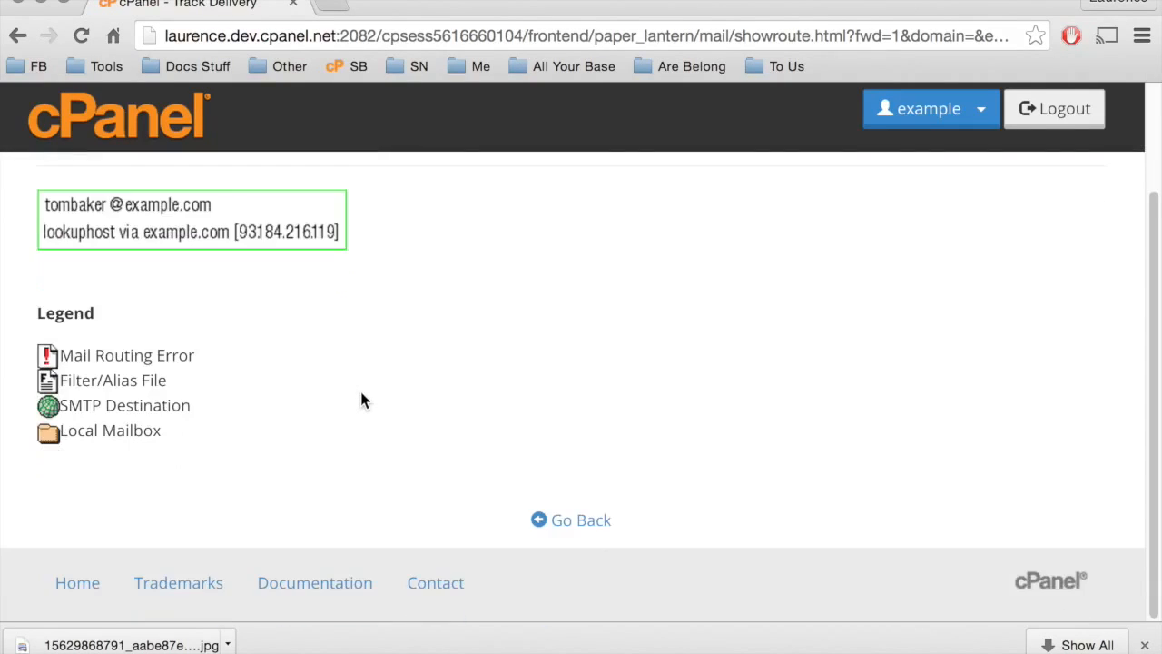
{"action": "left_click", "coordinate": [585, 521]}
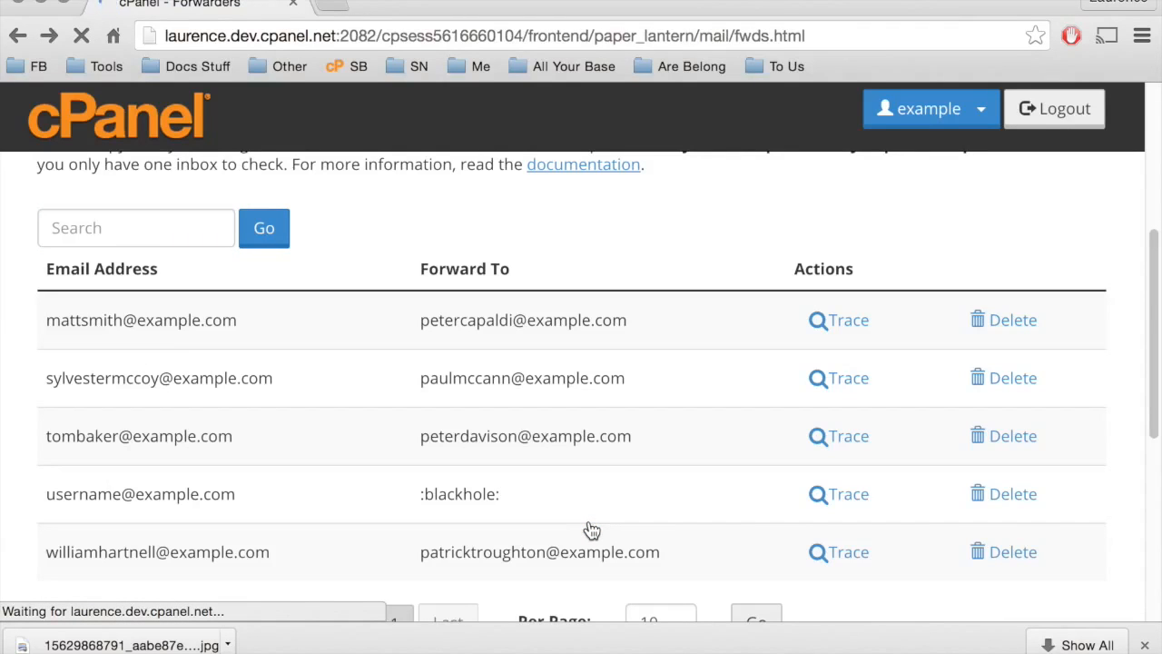
{"action": "left_click", "coordinate": [1013, 495]}
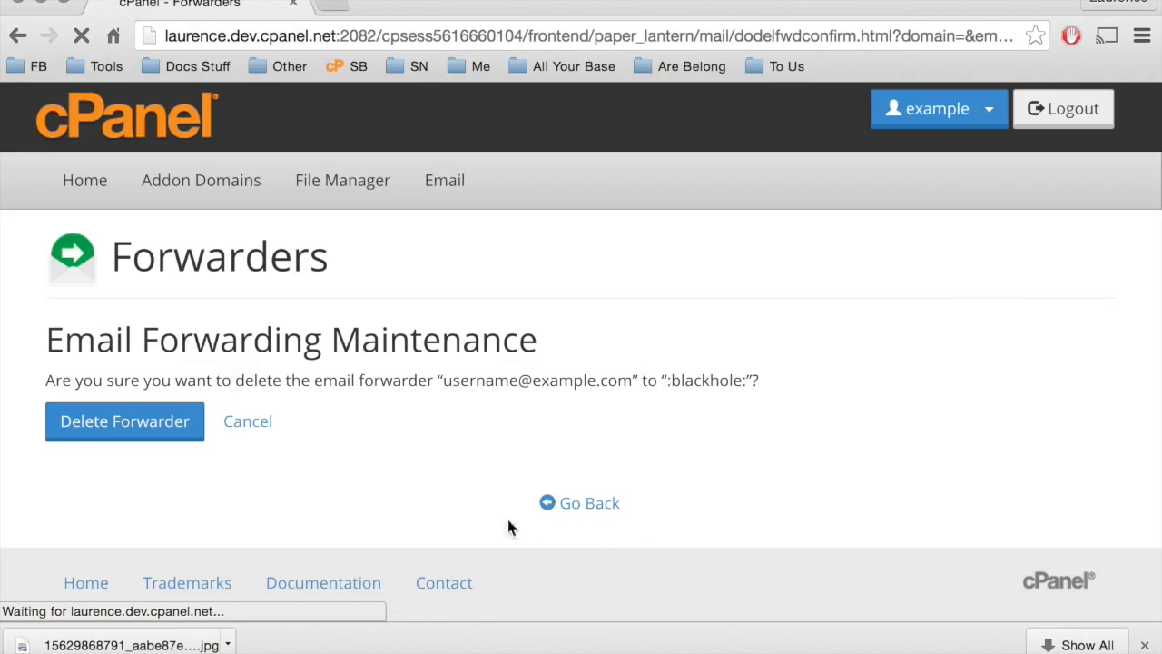
{"action": "left_click", "coordinate": [132, 431]}
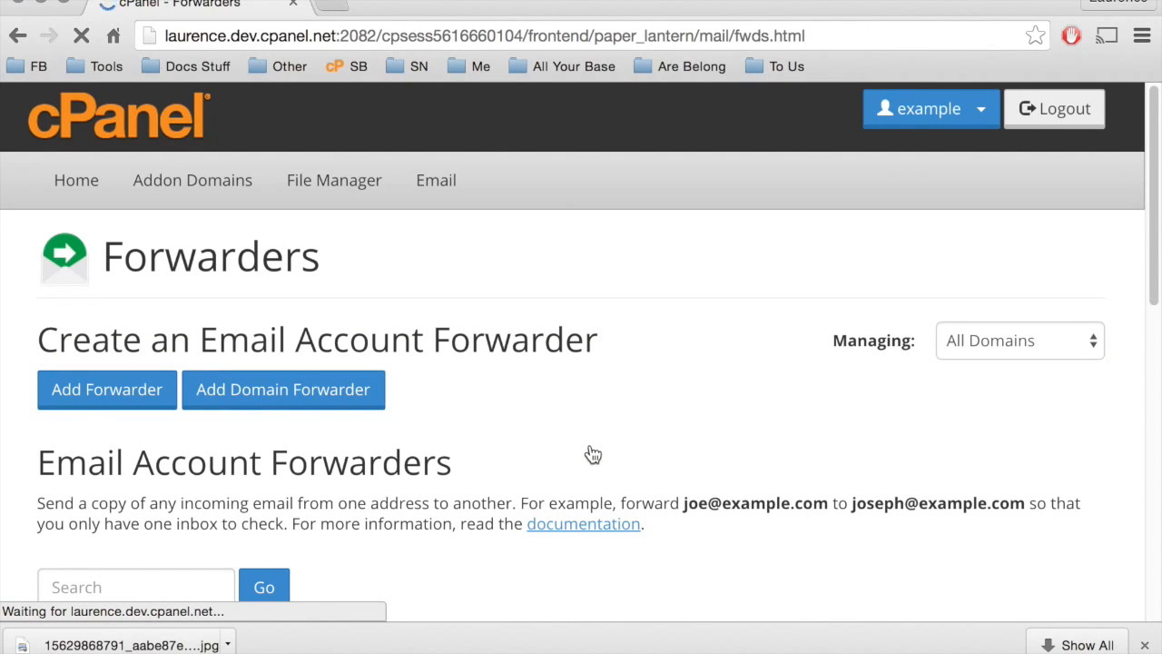
{"action": "scroll", "coordinate": [592, 454], "scroll_direction": "down", "scroll_amount": 2}
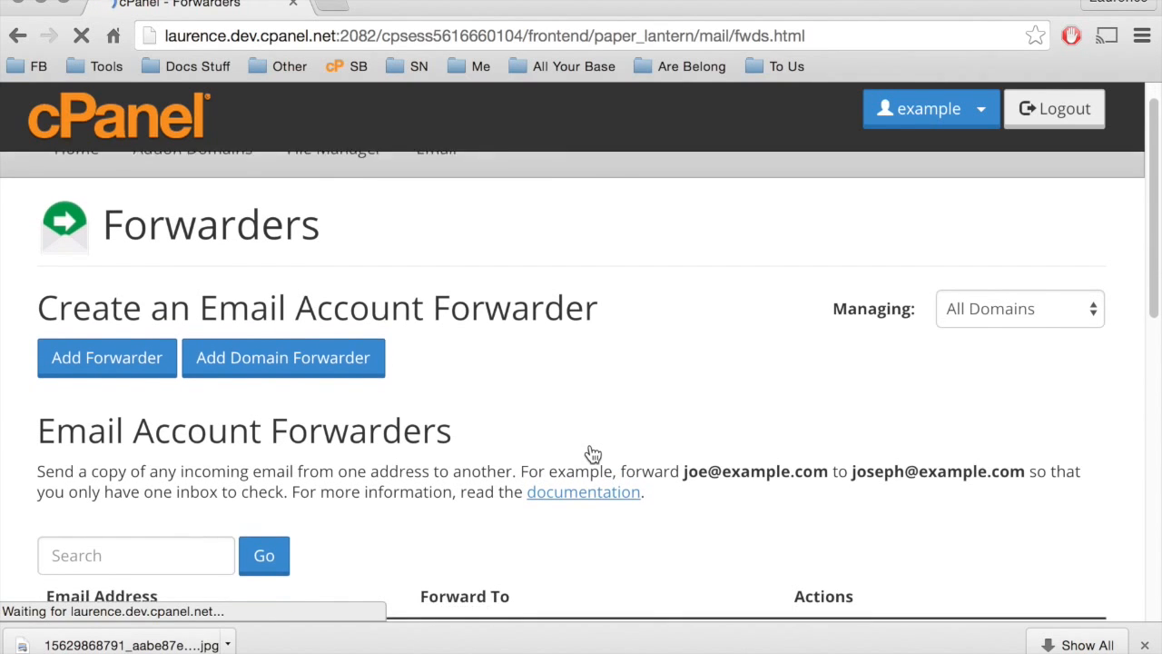
{"action": "scroll", "coordinate": [592, 454], "scroll_direction": "down", "scroll_amount": 5}
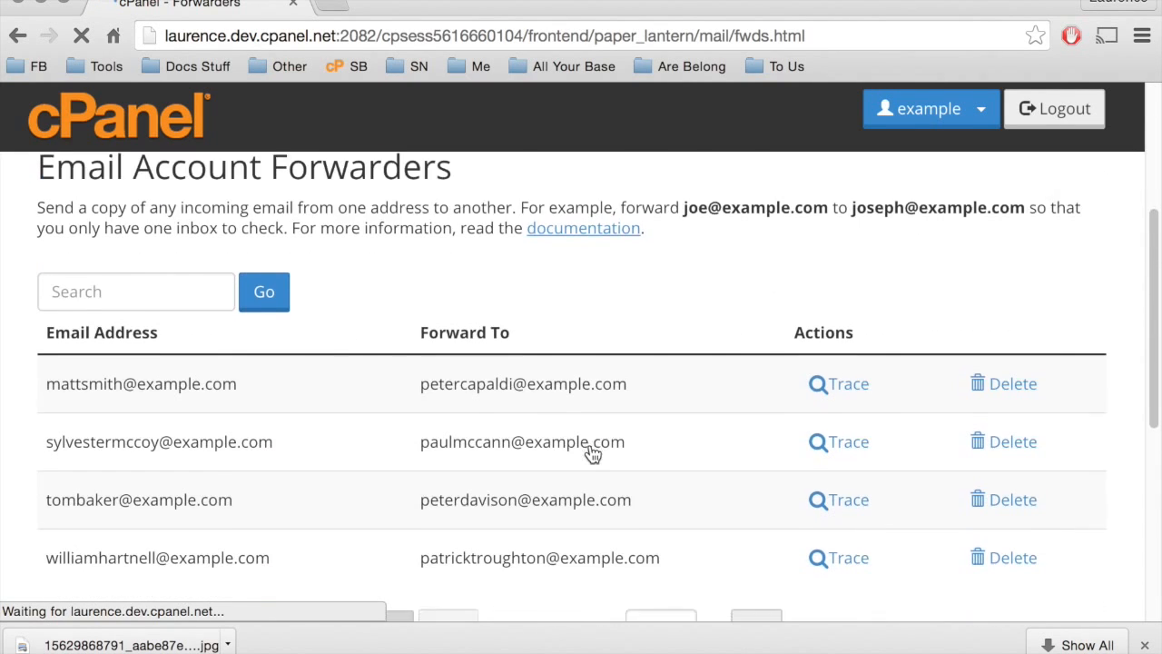
Add a domain forwarder that forwards all email for example.com to example1.com
{"action": "scroll", "coordinate": [592, 454], "scroll_direction": "down", "scroll_amount": 5}
{"action": "scroll", "coordinate": [592, 454], "scroll_direction": "down", "scroll_amount": 2}
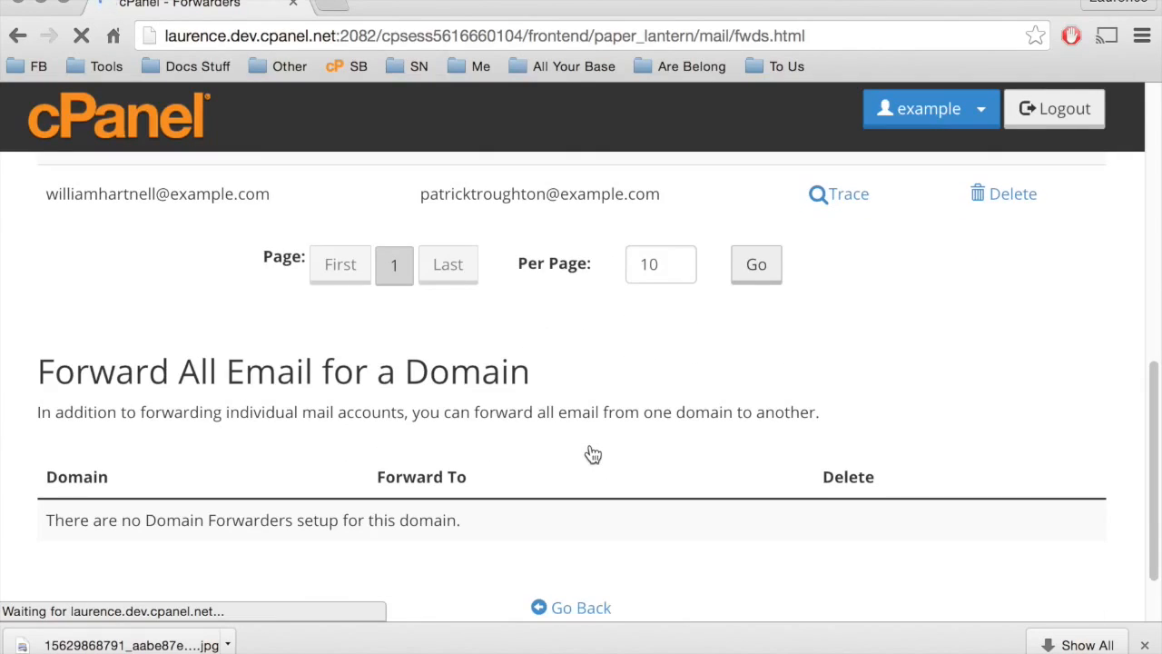
{"action": "scroll", "coordinate": [592, 454], "scroll_direction": "down", "scroll_amount": 1}
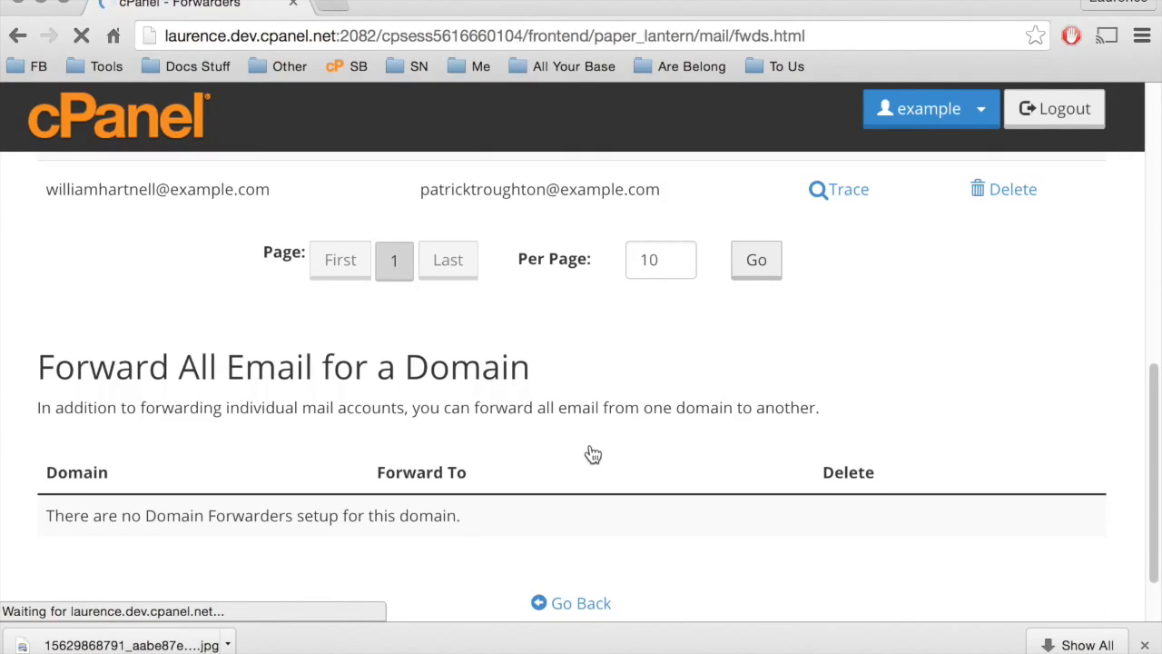
{"action": "scroll", "coordinate": [592, 454], "scroll_direction": "up", "scroll_amount": 10}
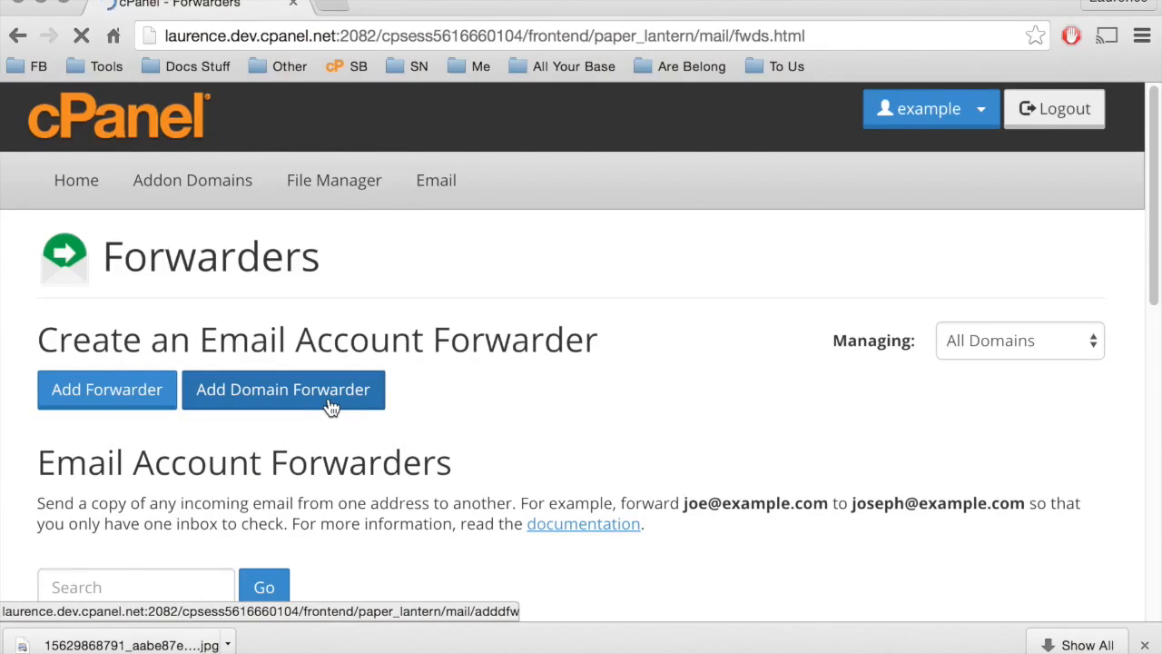
{"action": "left_click", "coordinate": [332, 407]}
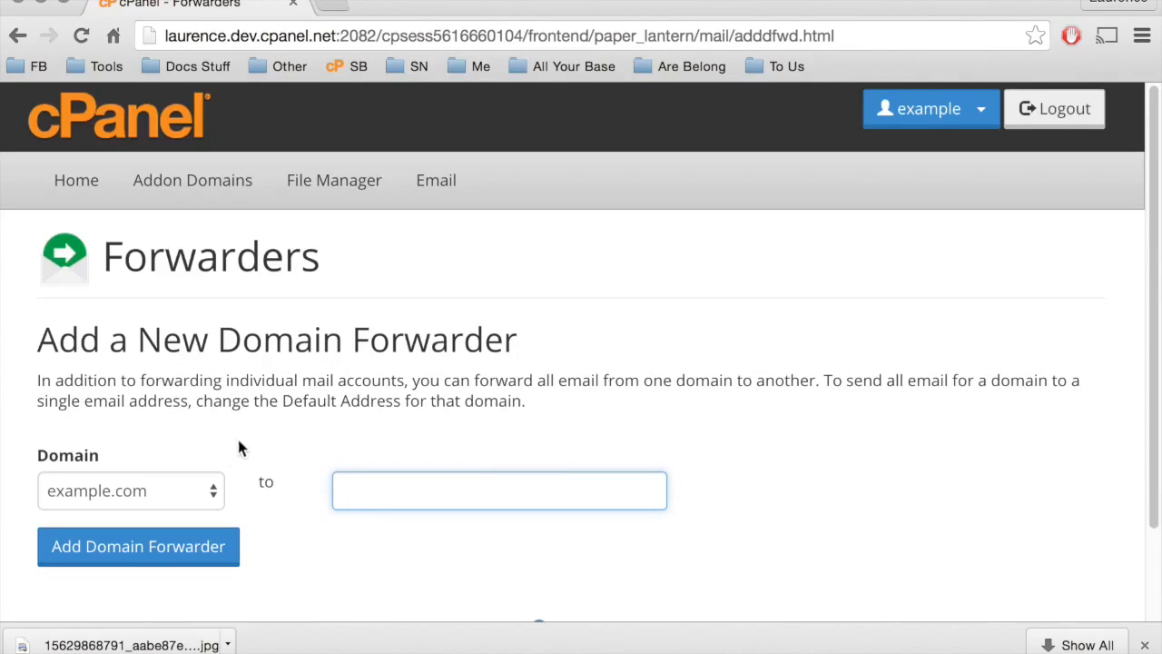
{"action": "left_click", "coordinate": [204, 499]}
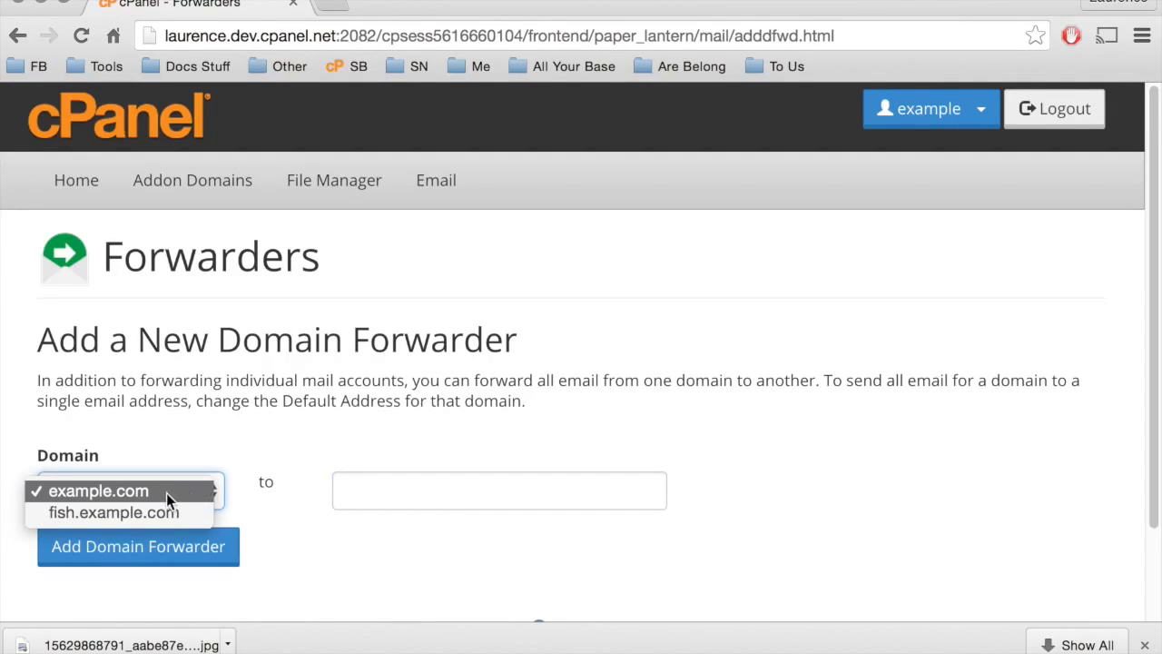
{"action": "left_click", "coordinate": [166, 493]}
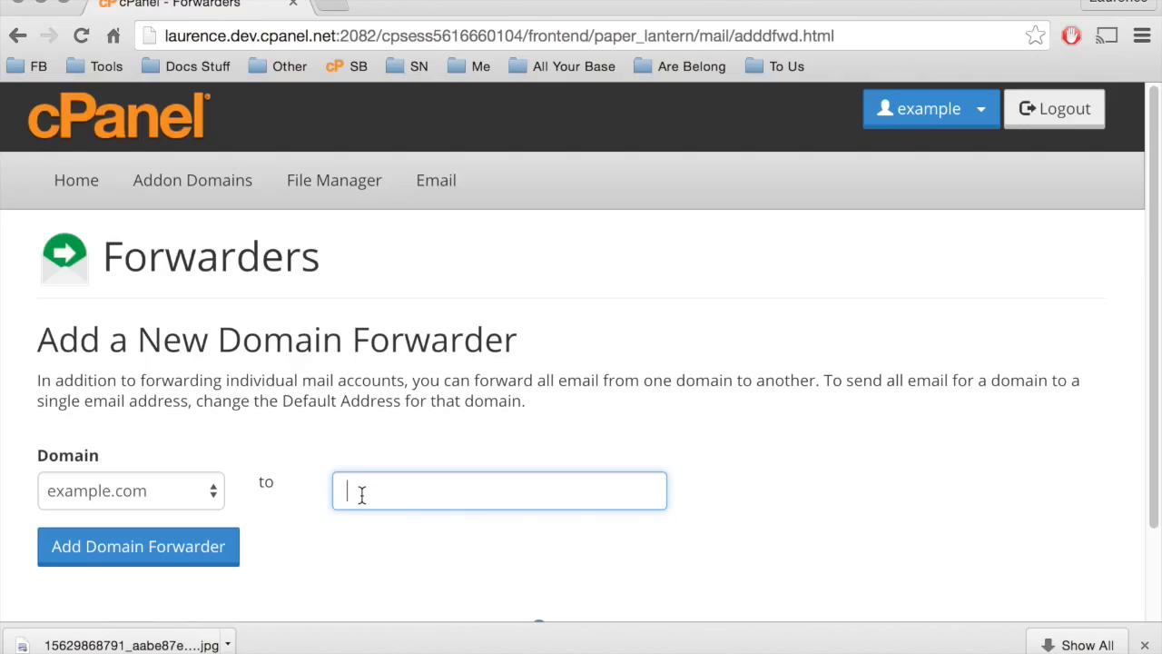
{"action": "type", "text": "exampl"}
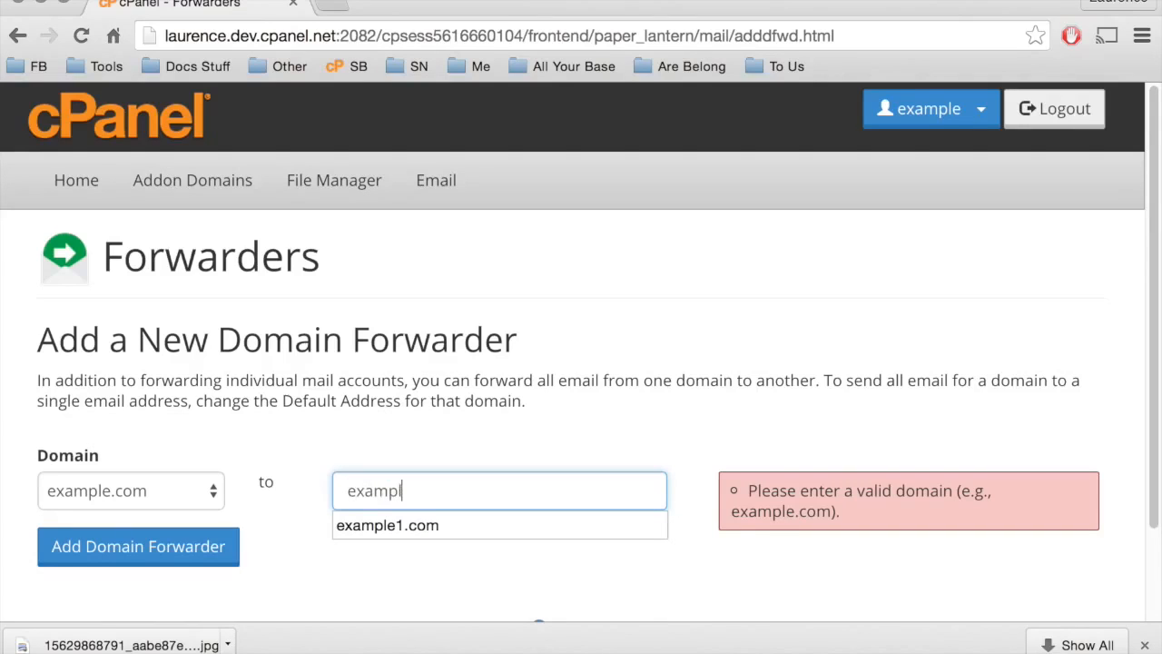
{"action": "type", "text": "e1.com"}
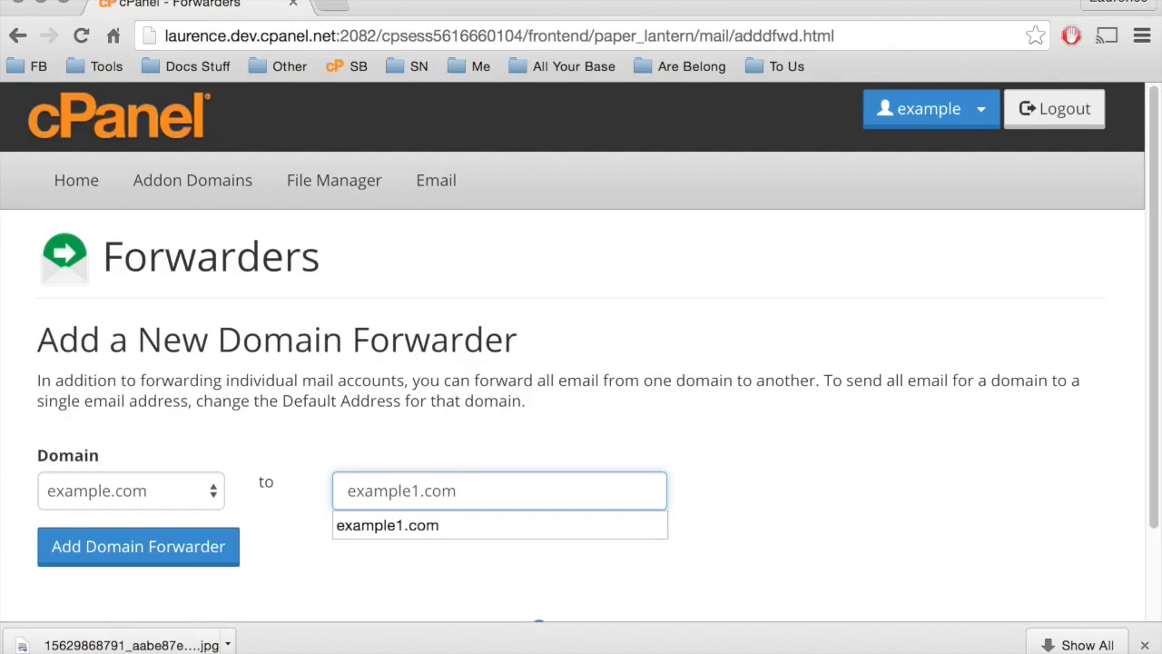
{"action": "left_click", "coordinate": [218, 555]}
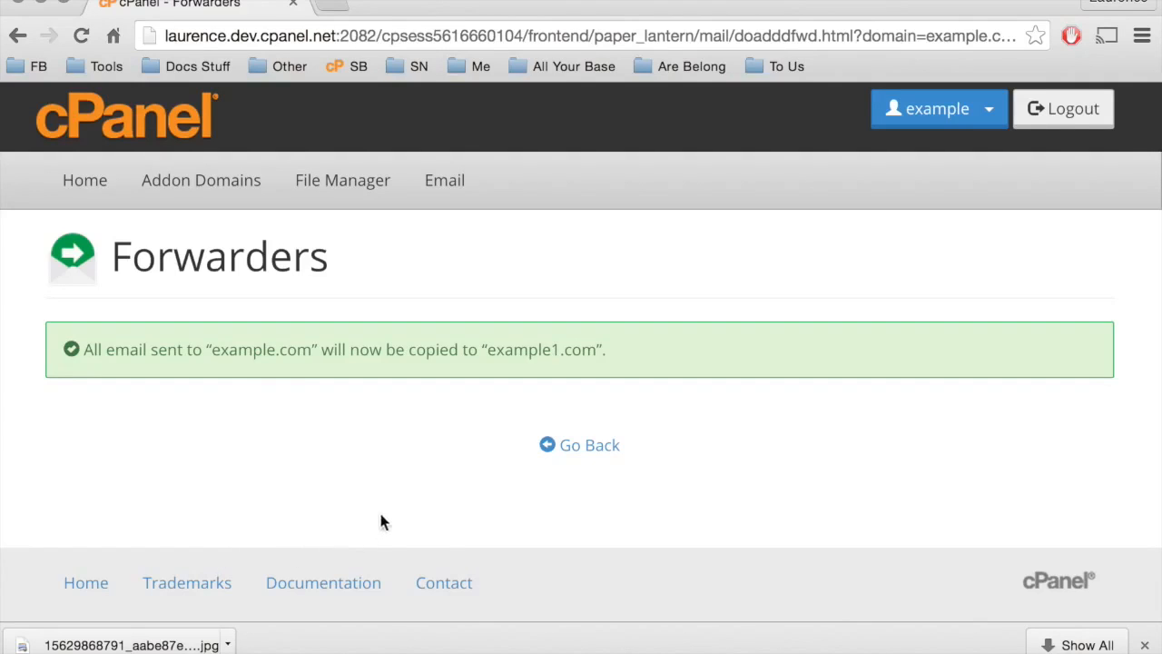
Delete the domain forwarder from example.com to example1.com, and return to the forwarders overview
{"action": "left_click", "coordinate": [590, 446]}
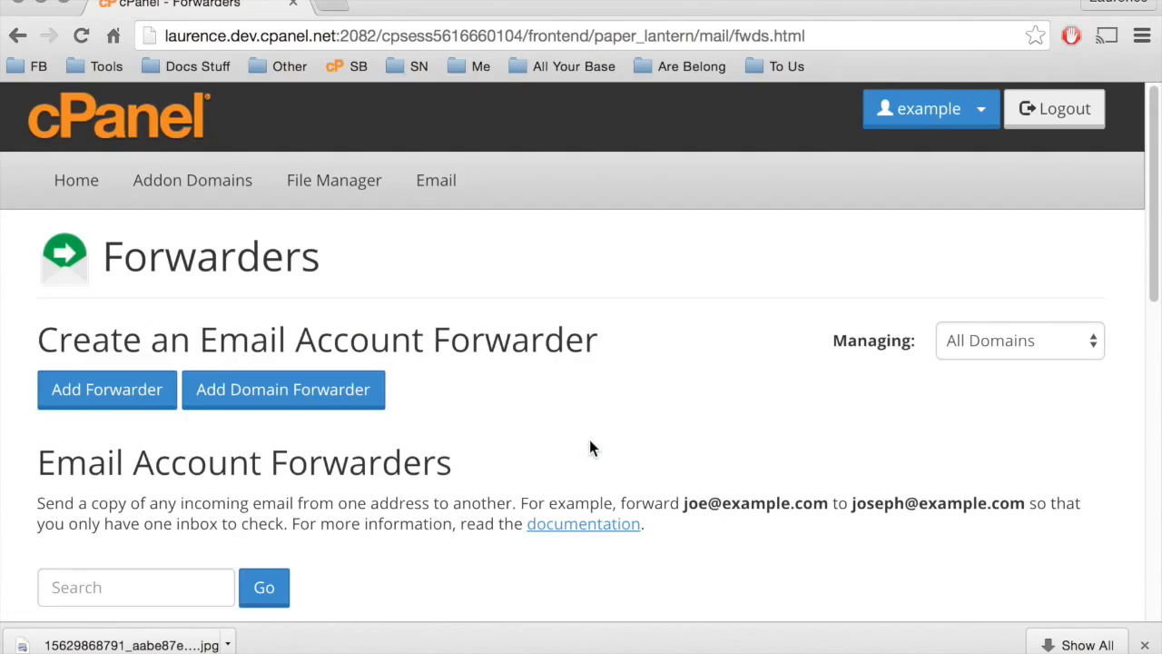
{"action": "scroll", "coordinate": [590, 446], "scroll_direction": "down", "scroll_amount": 5}
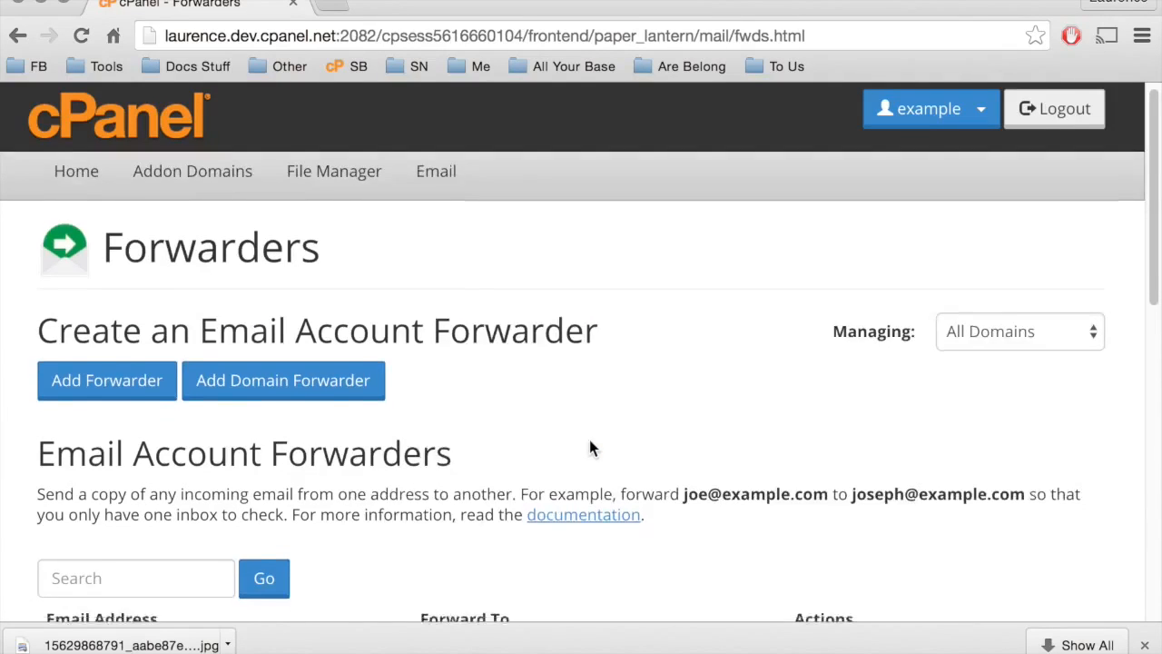
{"action": "scroll", "coordinate": [590, 442], "scroll_direction": "down", "scroll_amount": 10}
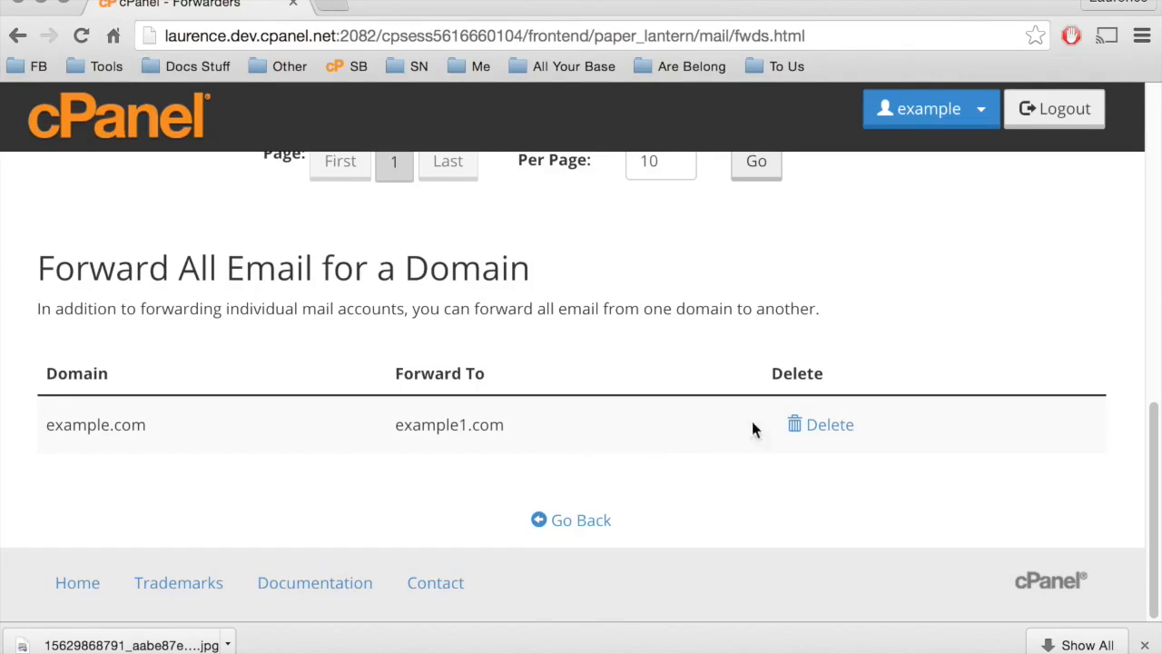
{"action": "left_click", "coordinate": [822, 426]}
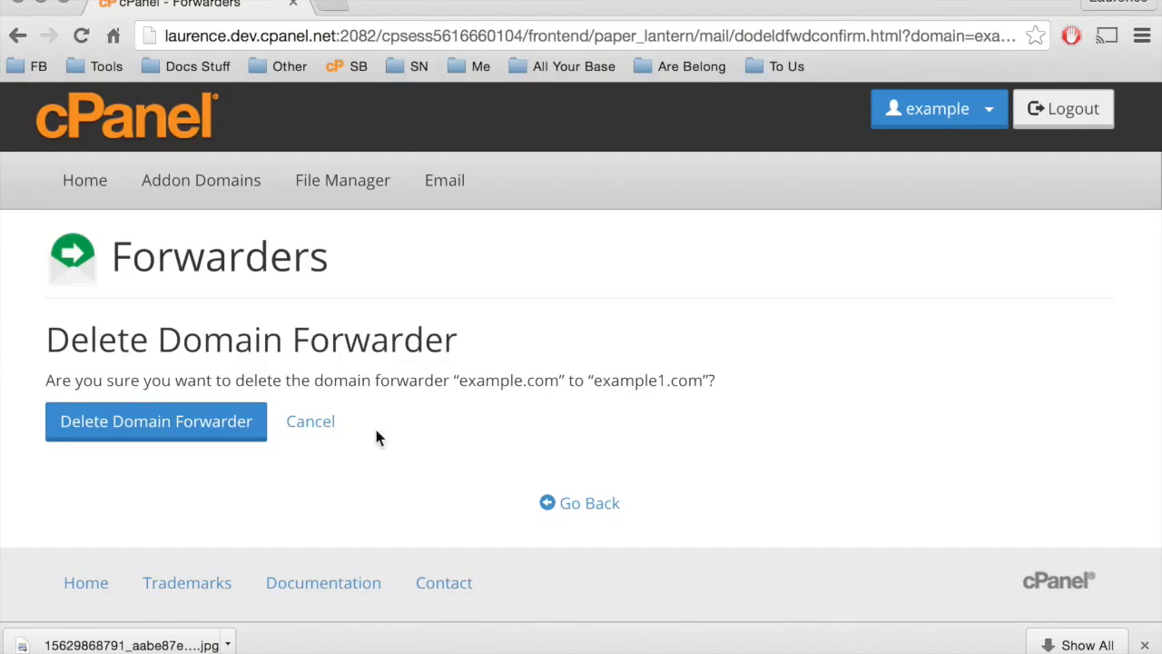
{"action": "left_click", "coordinate": [208, 427]}
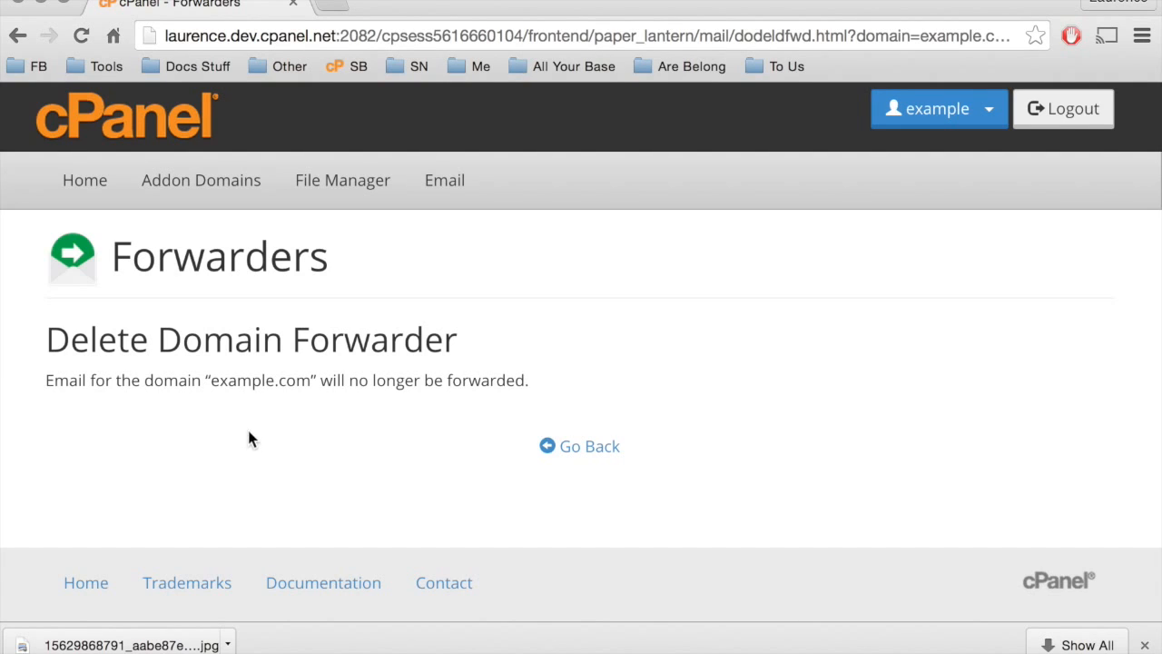
{"action": "left_click", "coordinate": [585, 454]}
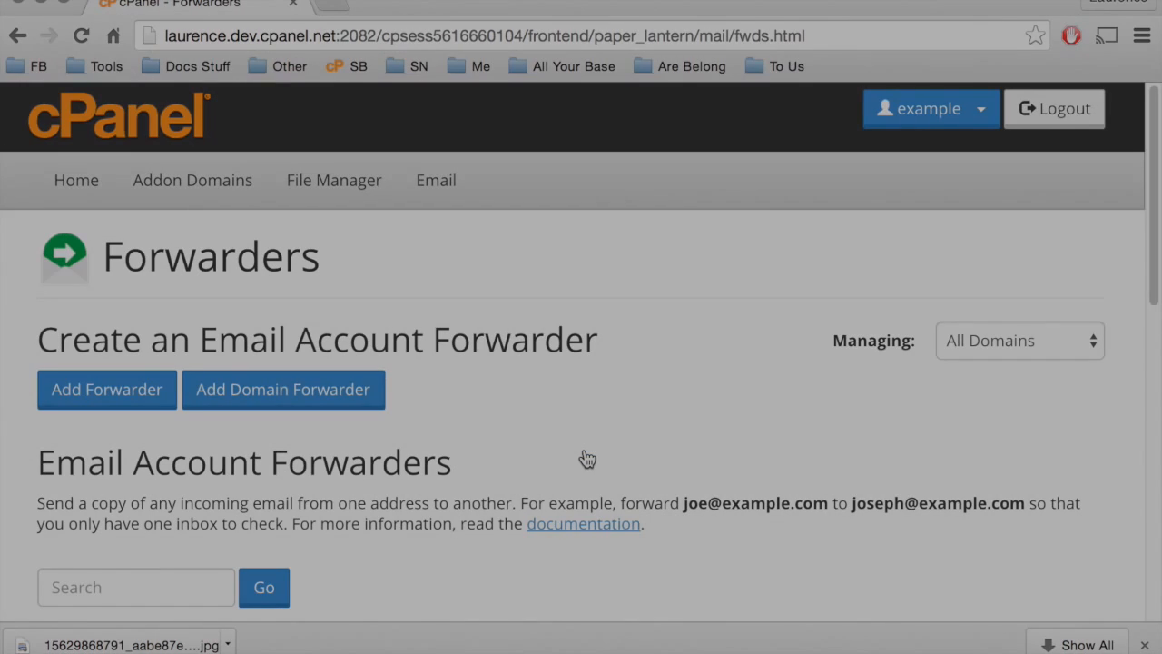